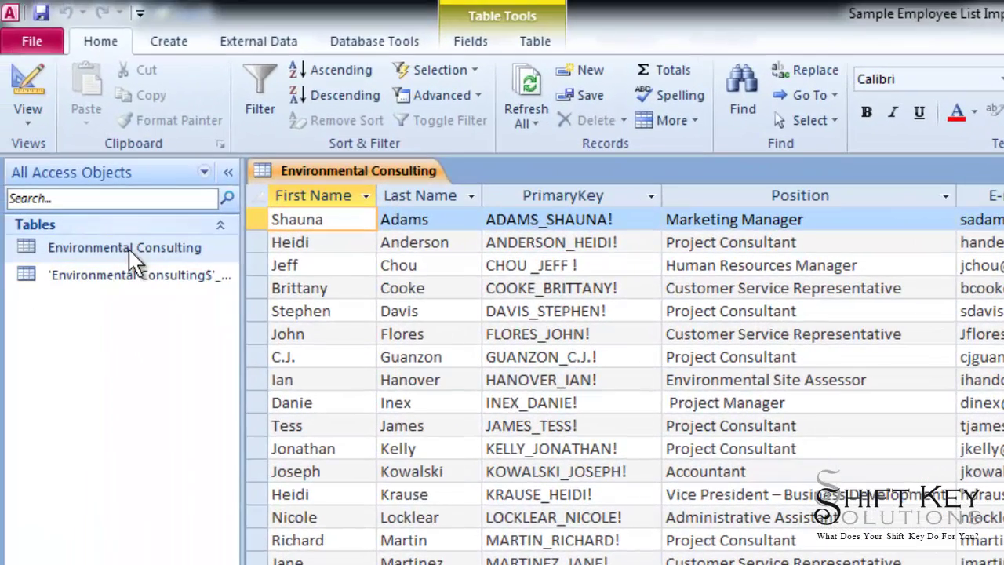
Step: Select the second imported Environmental Consulting table in the Tables list
{"action": "left_click", "coordinate": [40, 157]}
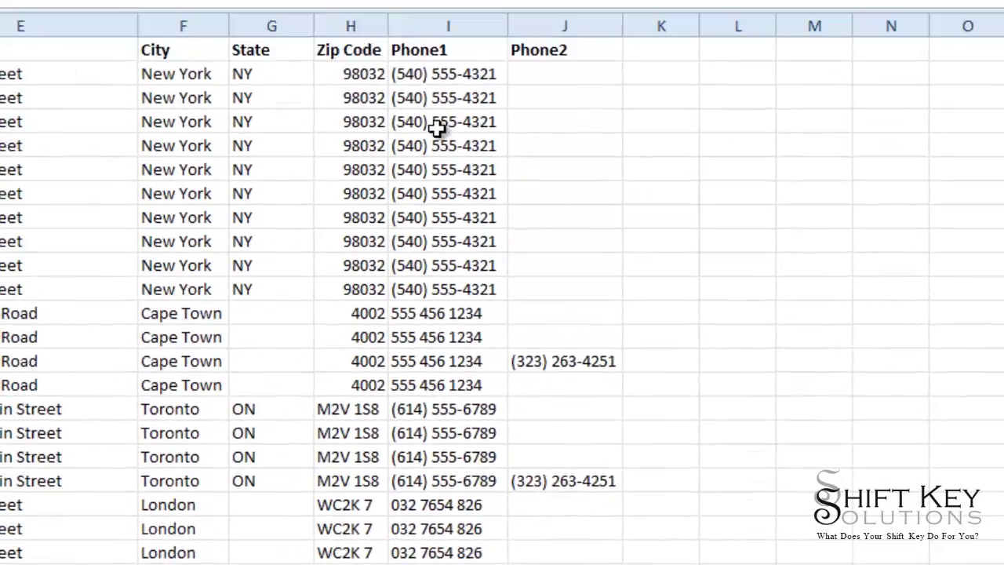
Step: Apply the Special > Phone Number format to the whole Phone1 column (column I)
{"action": "left_click", "coordinate": [444, 26]}
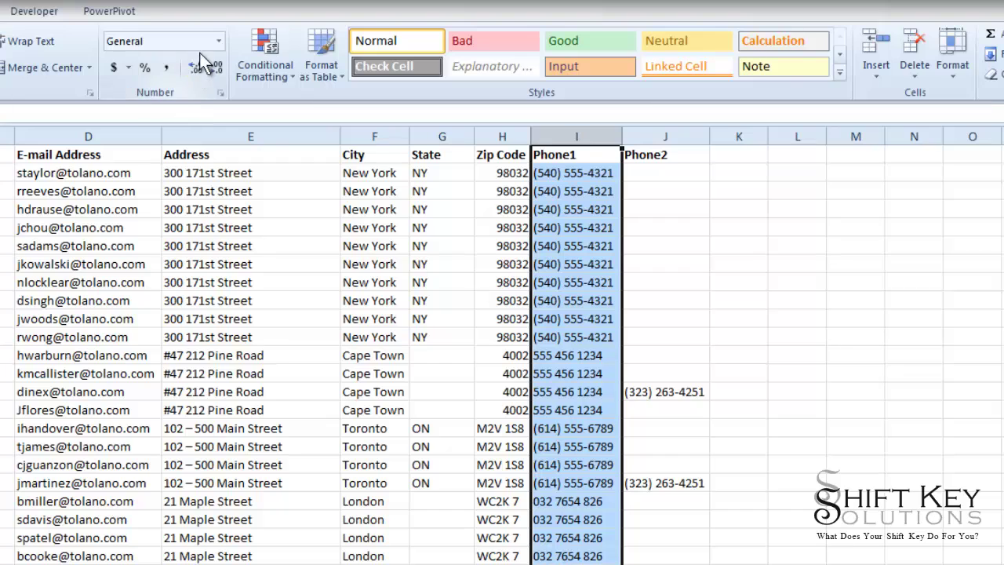
{"action": "left_click", "coordinate": [219, 43]}
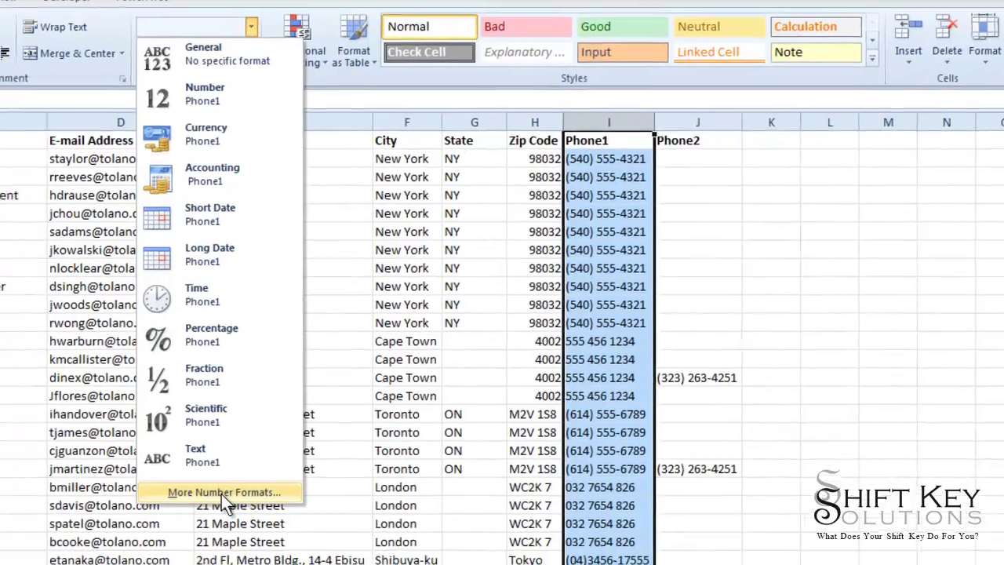
{"action": "left_click", "coordinate": [191, 506]}
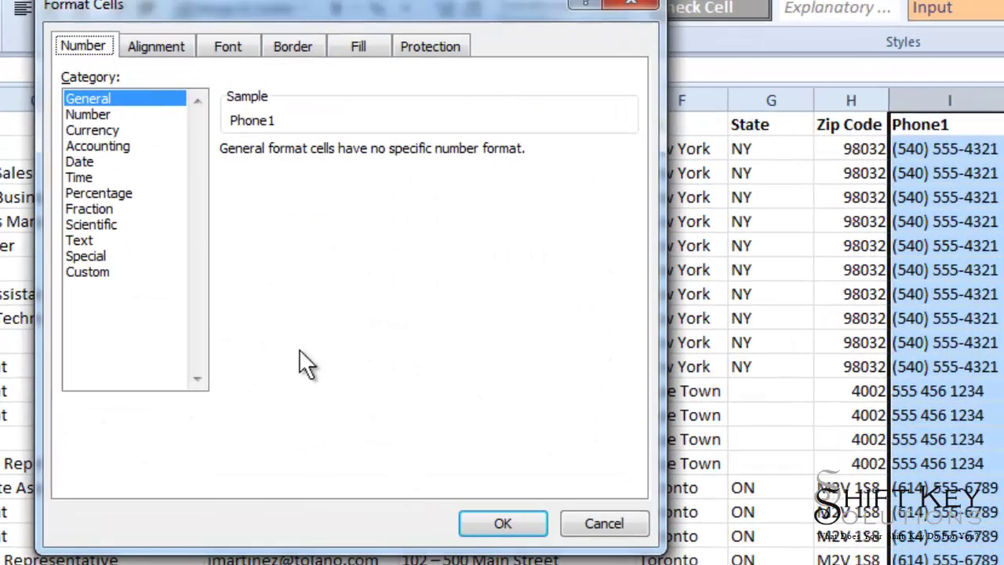
{"action": "left_click", "coordinate": [112, 256]}
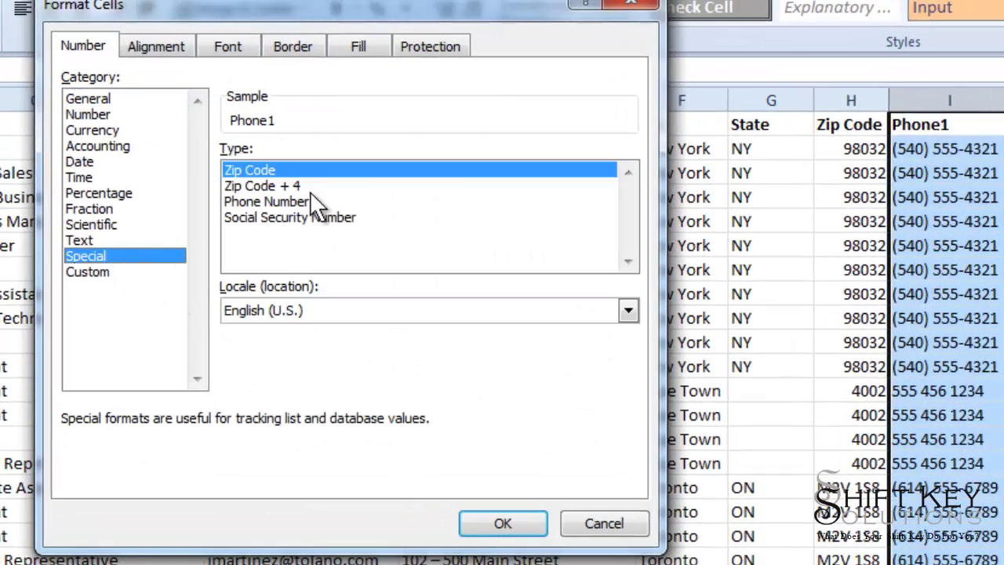
{"action": "left_click", "coordinate": [332, 201]}
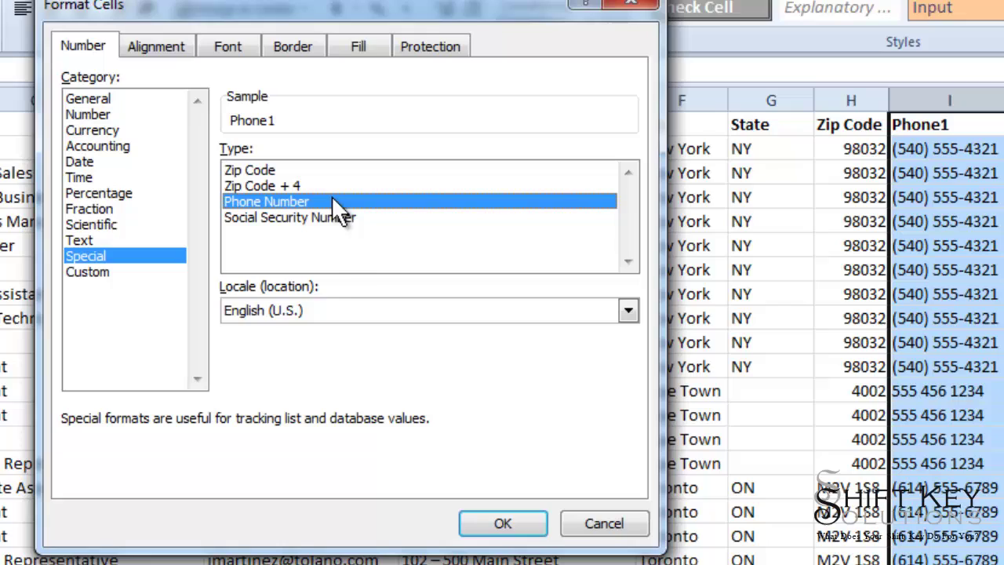
{"action": "left_click", "coordinate": [501, 524]}
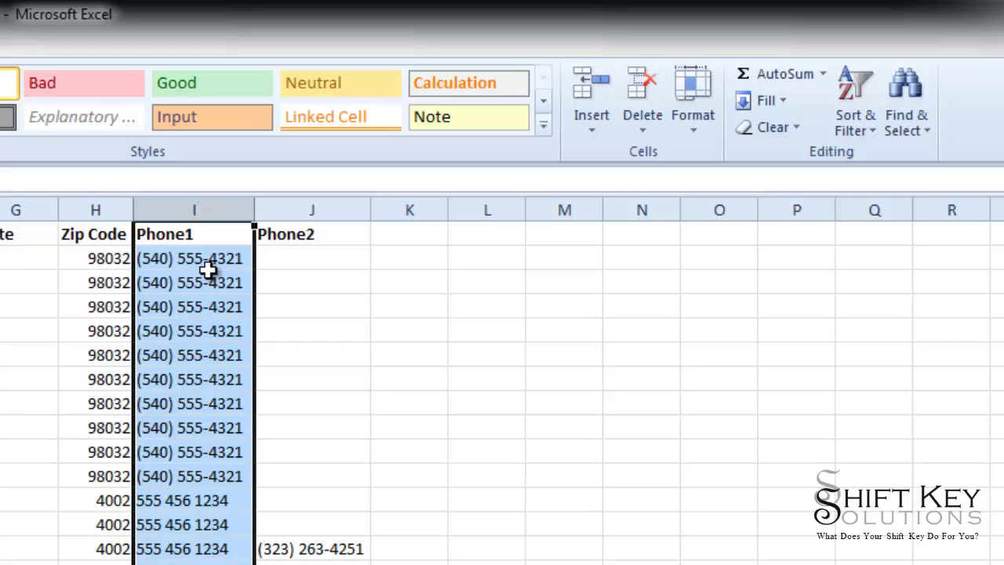
{"action": "left_click", "coordinate": [200, 559]}
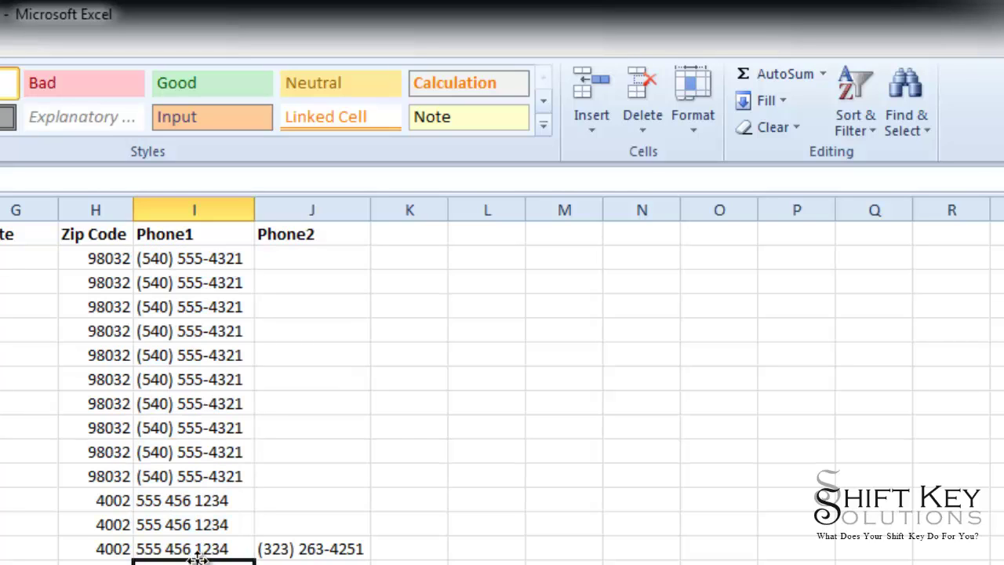
{"action": "left_click", "coordinate": [178, 259]}
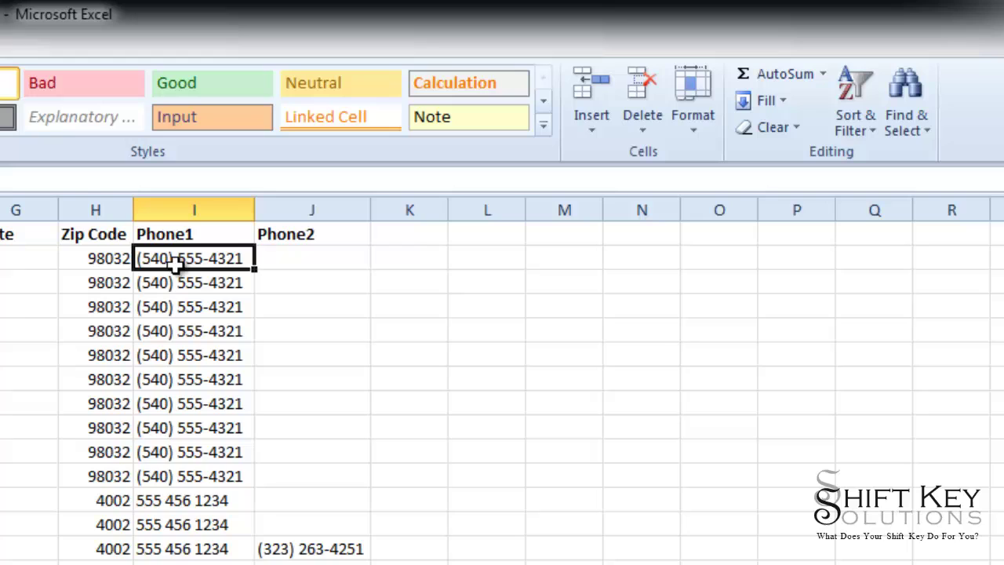
{"action": "double_click", "coordinate": [147, 259]}
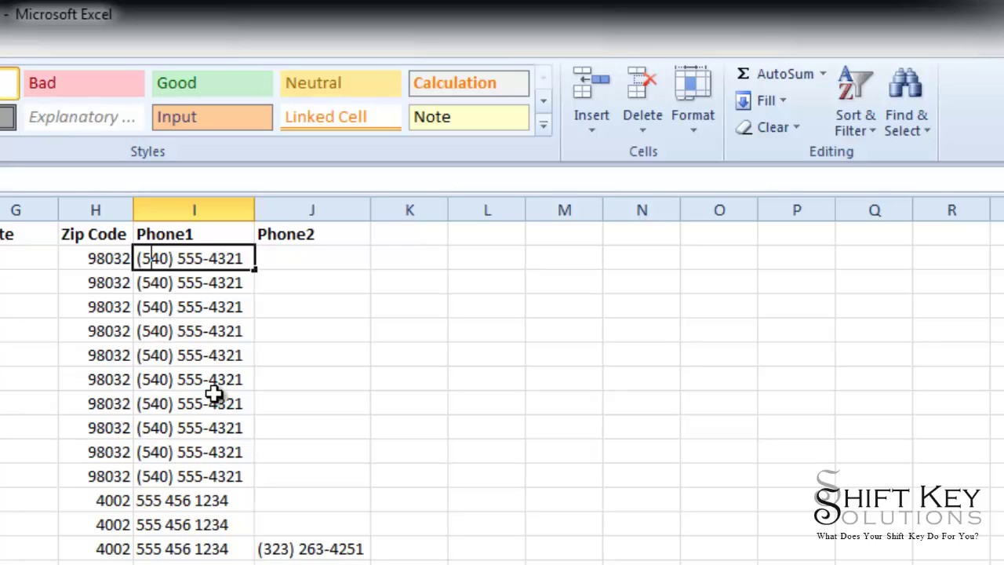
{"action": "key", "text": "BackSpace"}
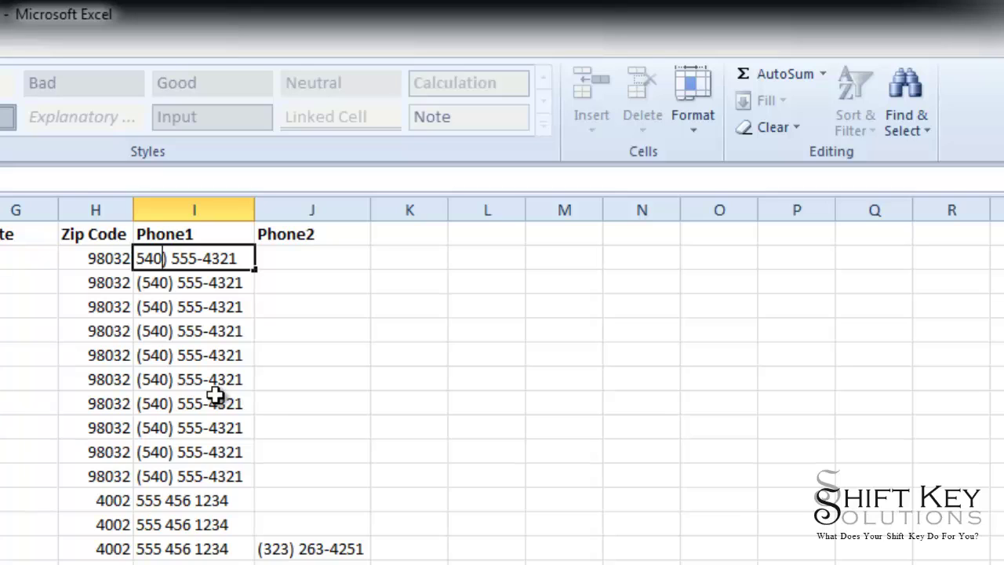
{"action": "key", "text": "Delete"}
{"action": "key", "text": "Delete"}
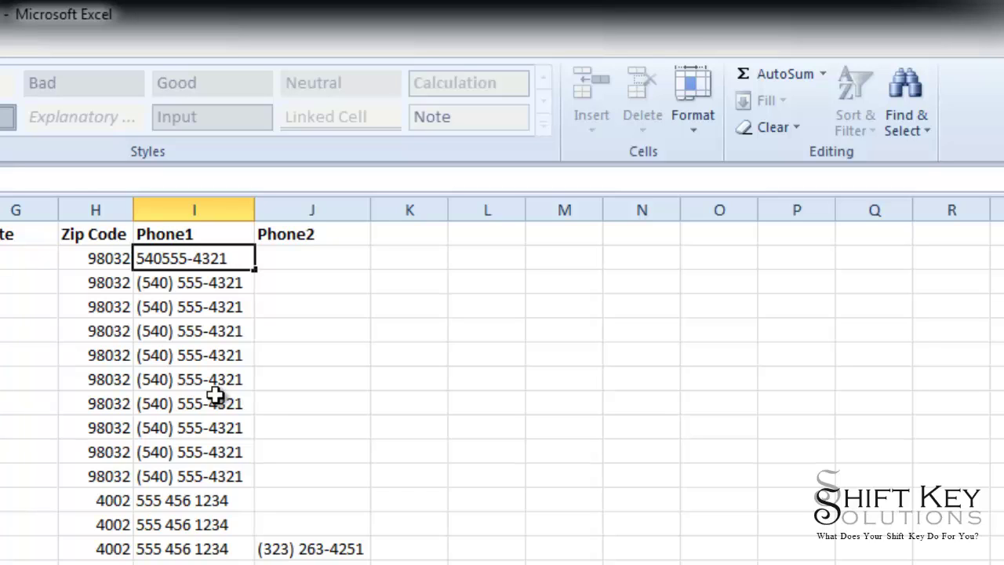
{"action": "key", "text": "Delete"}
{"action": "key", "text": "Return"}
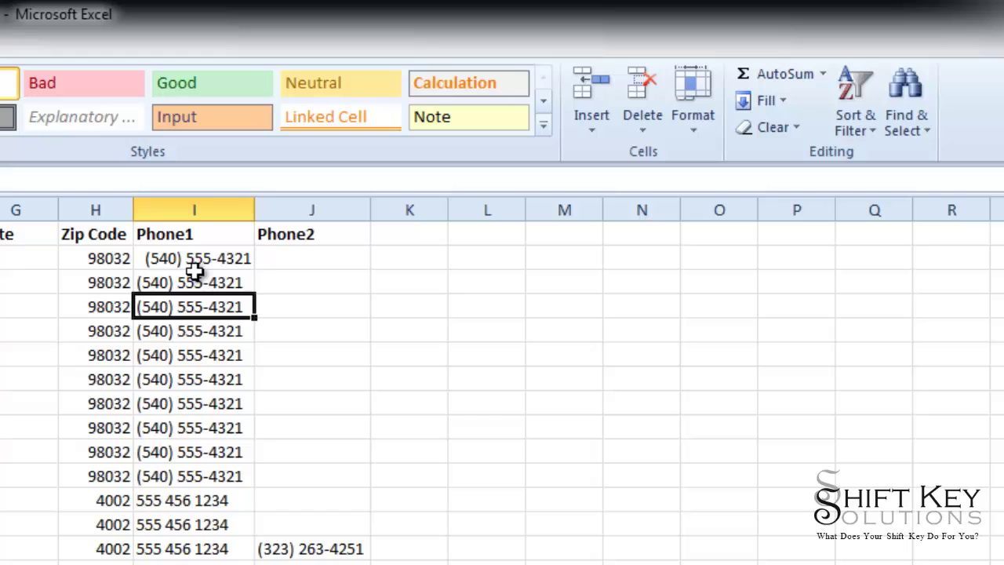
{"action": "left_click", "coordinate": [193, 257]}
{"action": "left_click", "coordinate": [194, 283]}
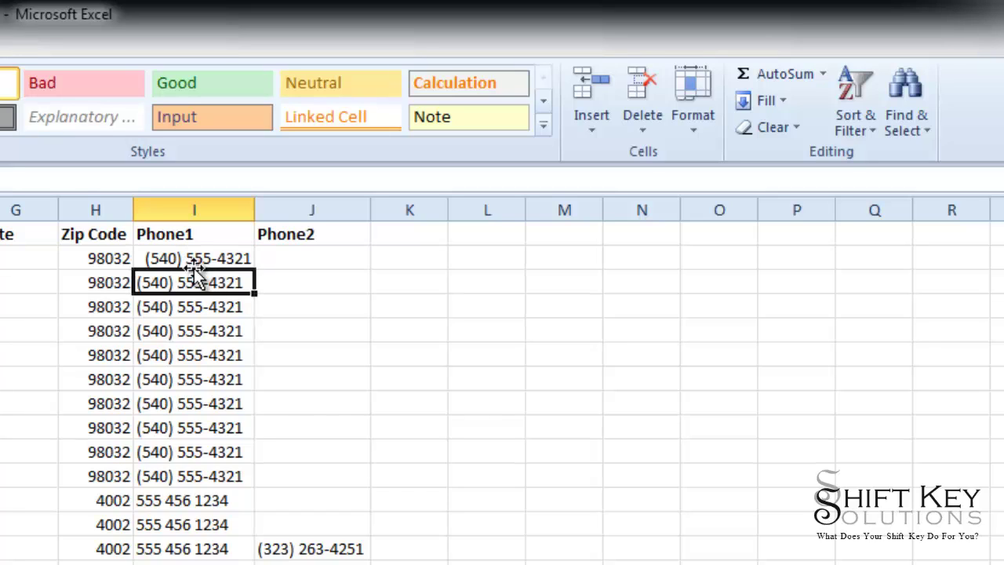
{"action": "left_click", "coordinate": [196, 259]}
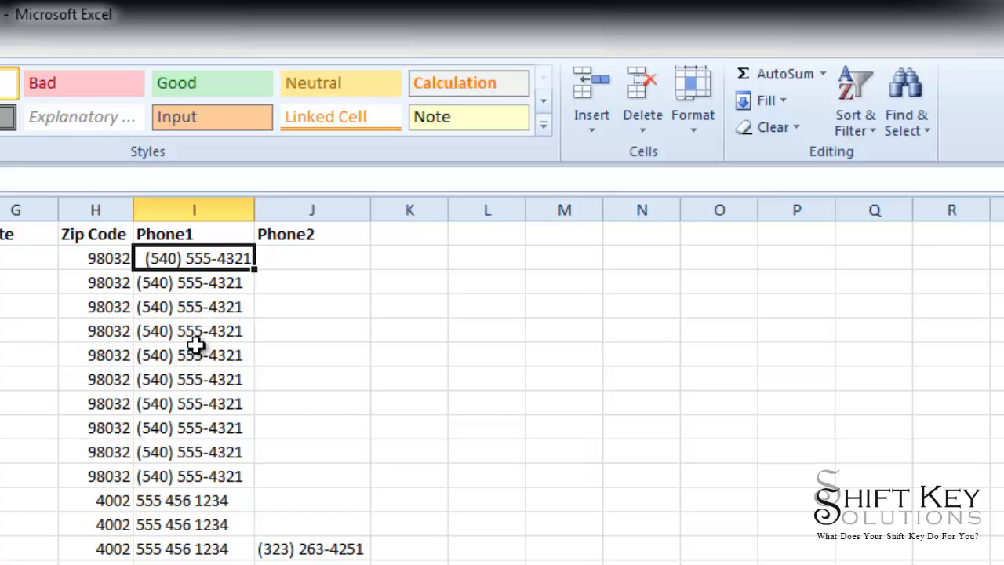
Step: Use Replace All on column I to remove every opening parenthesis (21 replacements)
{"action": "left_click", "coordinate": [206, 208]}
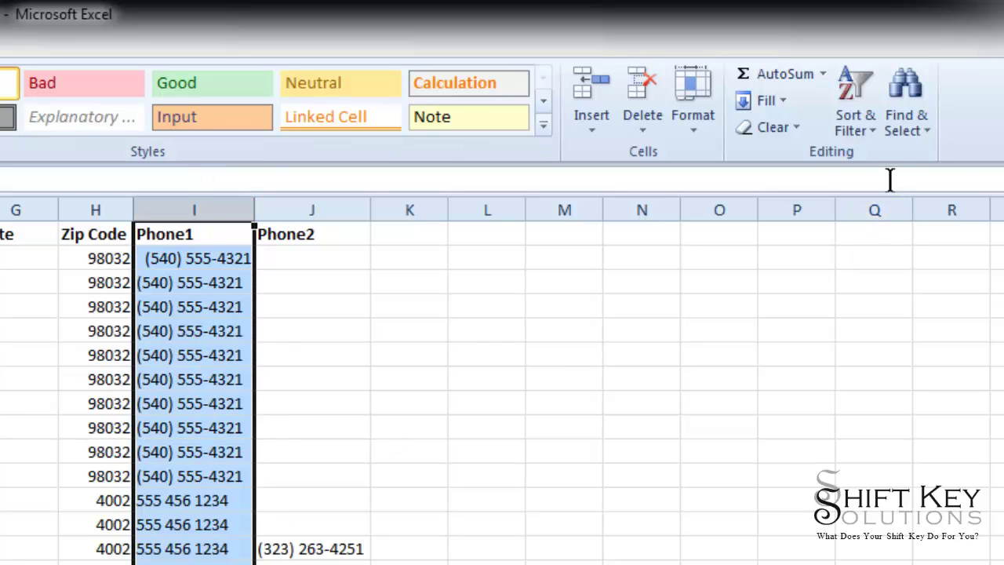
{"action": "left_click", "coordinate": [906, 127]}
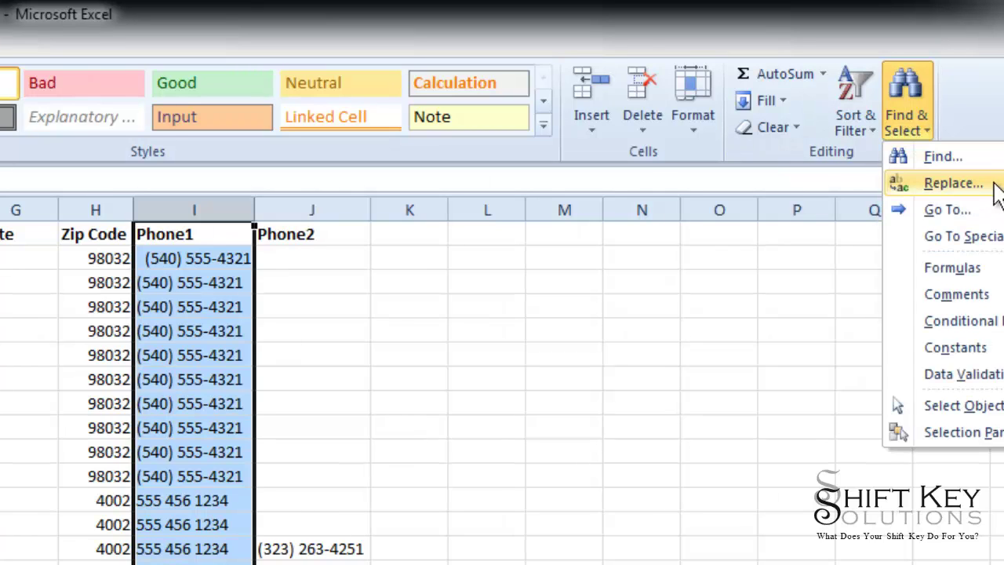
{"action": "left_click", "coordinate": [995, 189]}
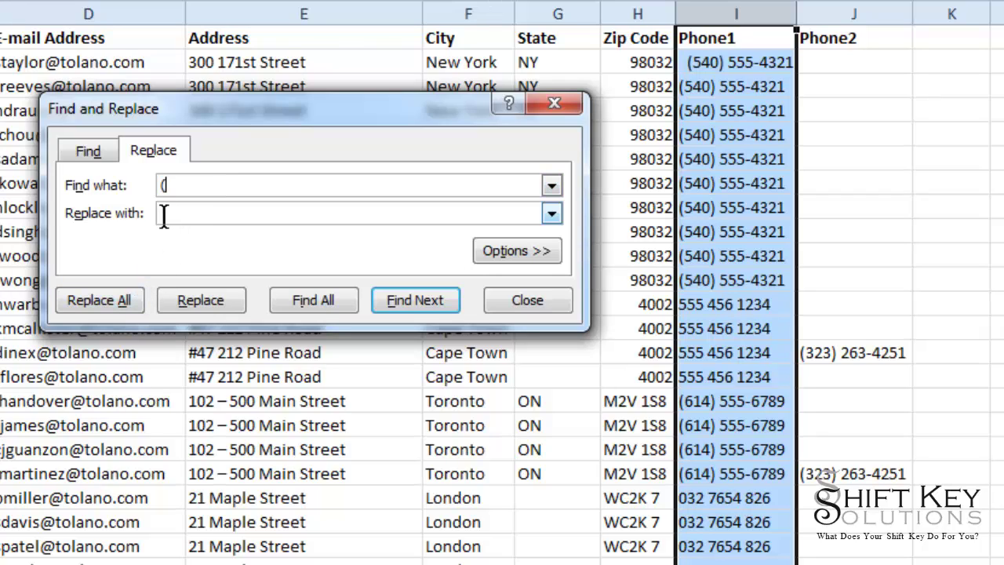
{"action": "left_click", "coordinate": [117, 299]}
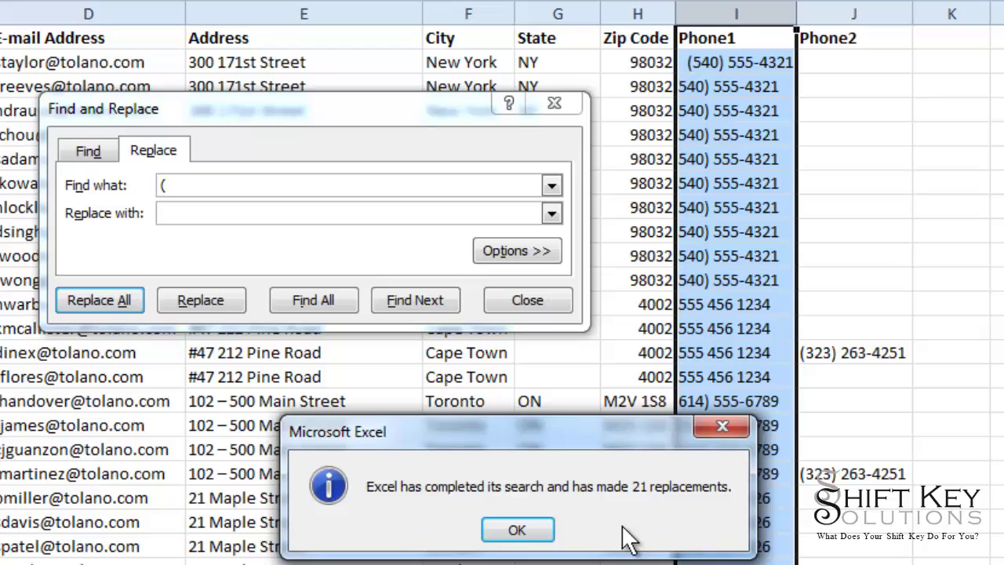
{"action": "left_click", "coordinate": [517, 530]}
{"action": "left_click", "coordinate": [179, 189]}
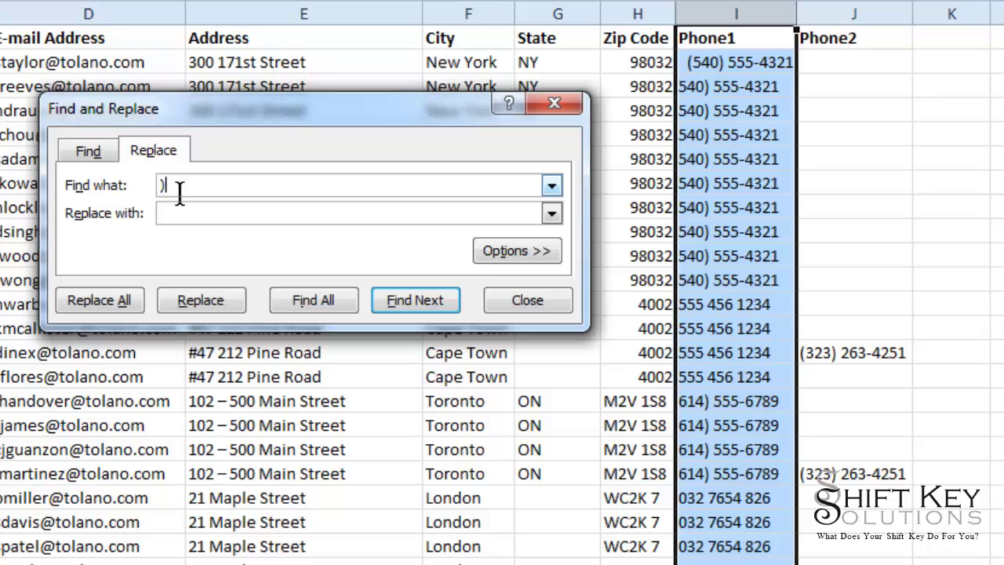
Step: Remove all closing parentheses and dashes from the Phone1 values with Replace All
{"action": "left_click", "coordinate": [116, 301]}
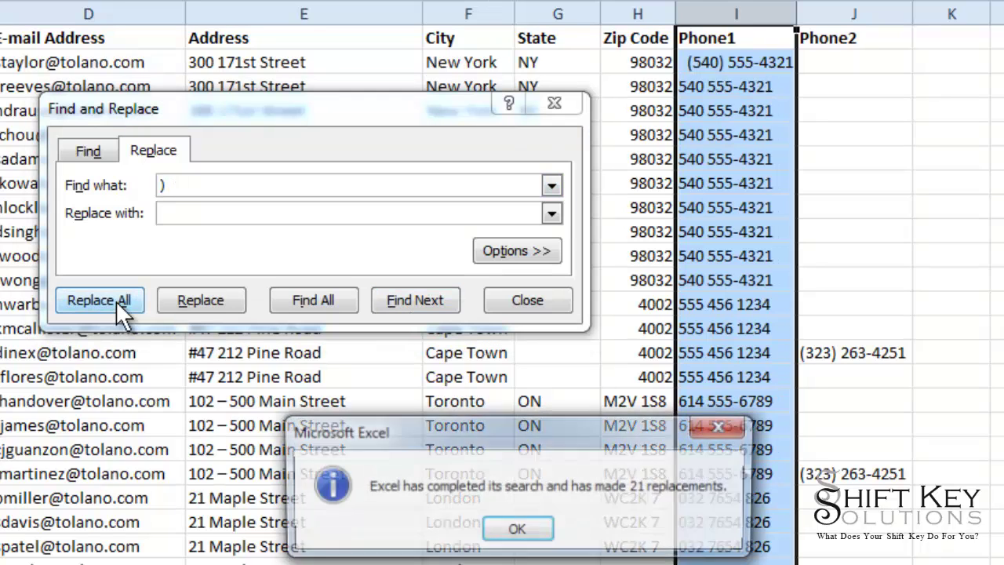
{"action": "left_click", "coordinate": [524, 532]}
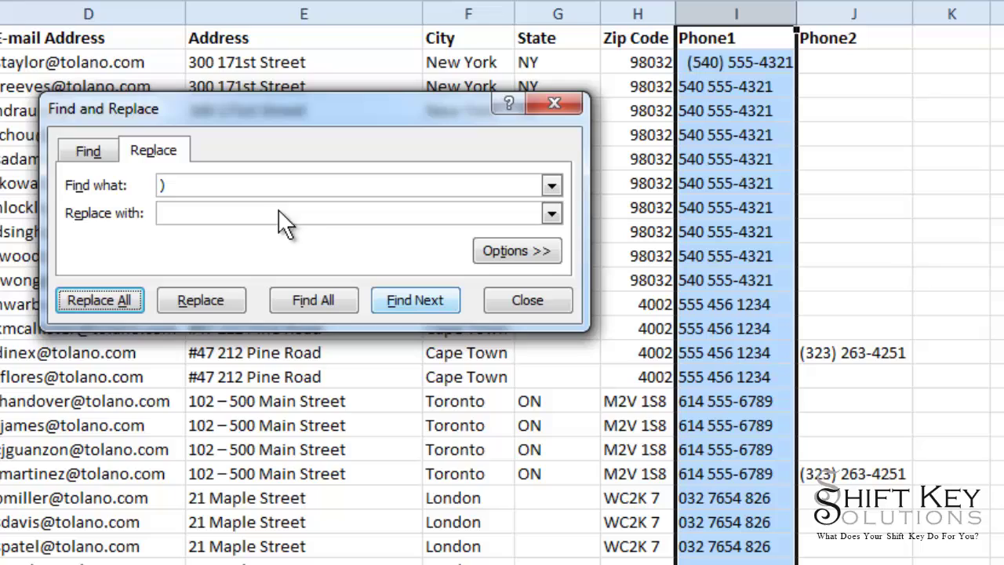
{"action": "left_click", "coordinate": [213, 185]}
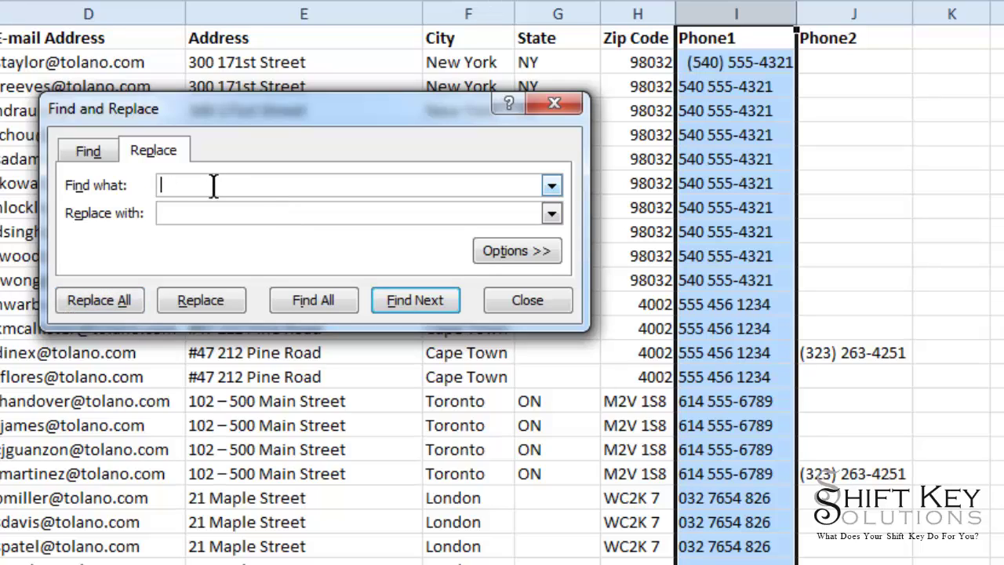
{"action": "type", "text": "-"}
{"action": "left_click", "coordinate": [124, 298]}
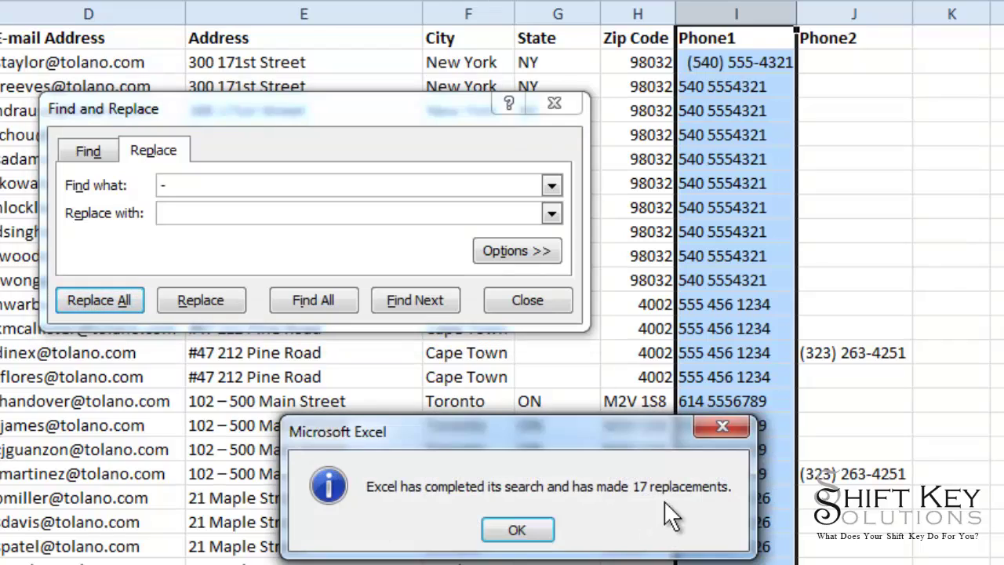
{"action": "left_click", "coordinate": [521, 531]}
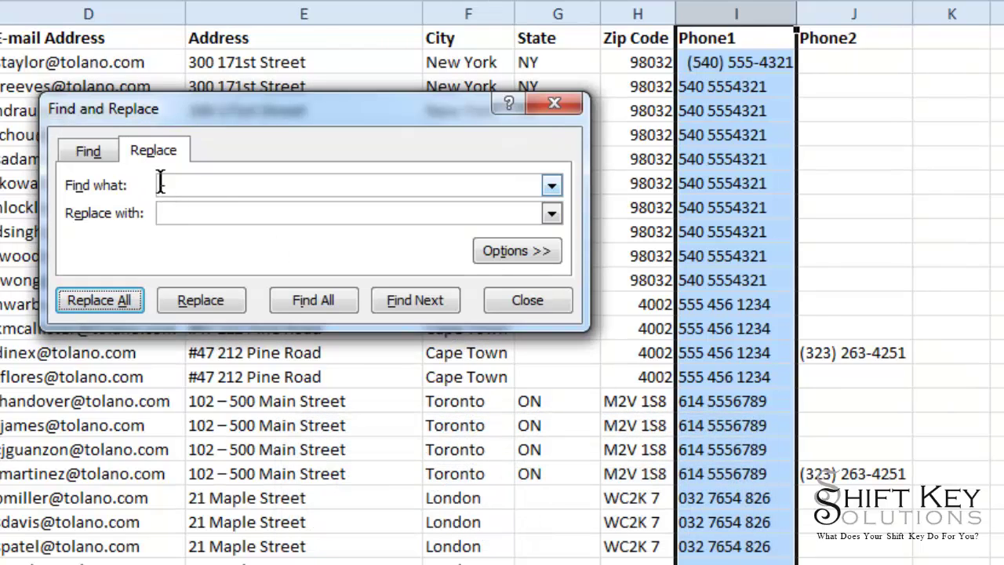
Step: Run a final Replace All on Phone1 (37 replacements) and close Find and Replace
{"action": "left_click_drag", "start_coordinate": [201, 187], "coordinate": [130, 185]}
{"action": "key", "text": "BackSpace"}
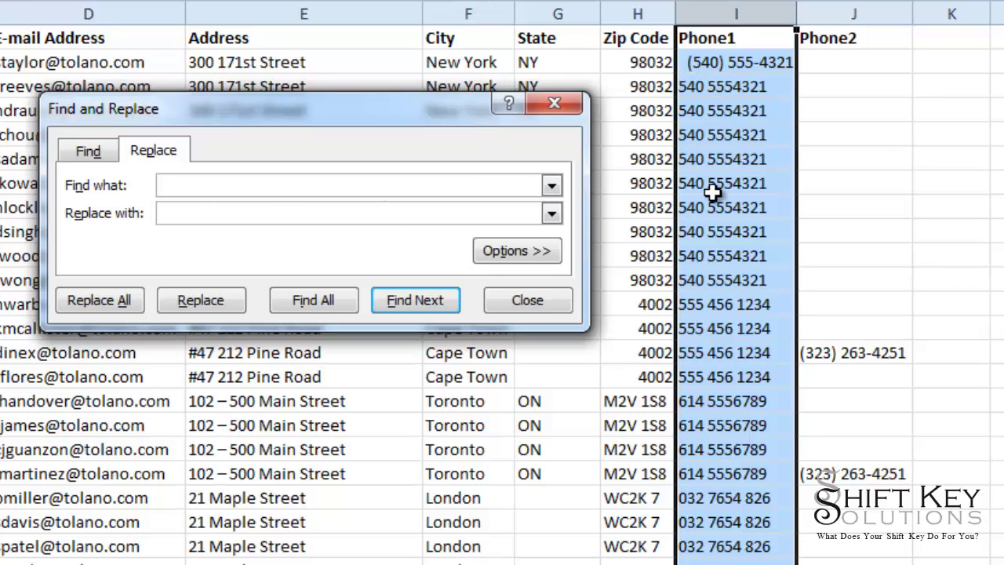
{"action": "left_click", "coordinate": [200, 212]}
{"action": "left_click", "coordinate": [178, 186]}
{"action": "left_click", "coordinate": [113, 302]}
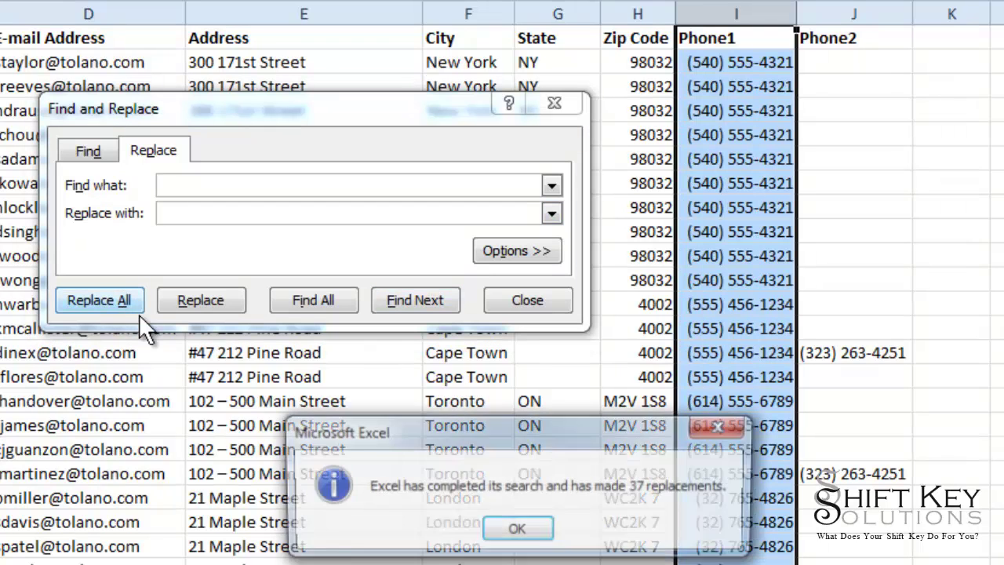
{"action": "left_click", "coordinate": [528, 531]}
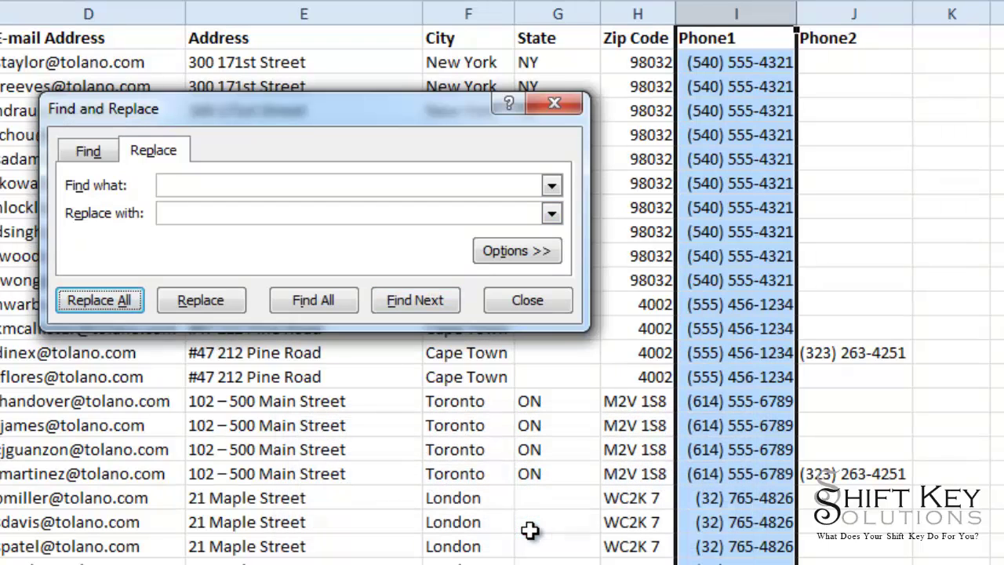
{"action": "left_click", "coordinate": [531, 302]}
Step: Check a reformatted Phone1 number, then select the Position column (column C)
{"action": "left_click", "coordinate": [732, 88]}
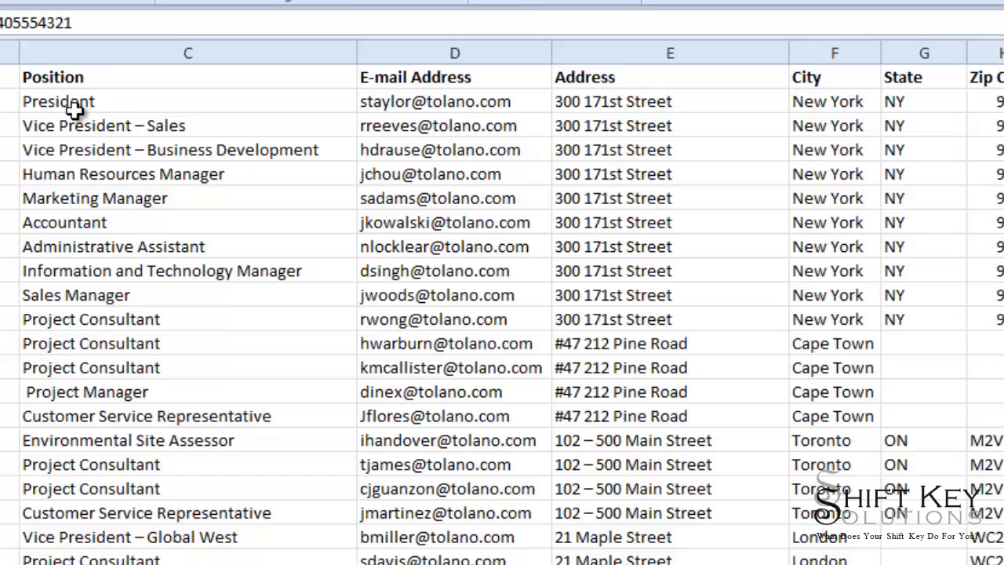
{"action": "left_click", "coordinate": [415, 133]}
{"action": "left_click", "coordinate": [326, 81]}
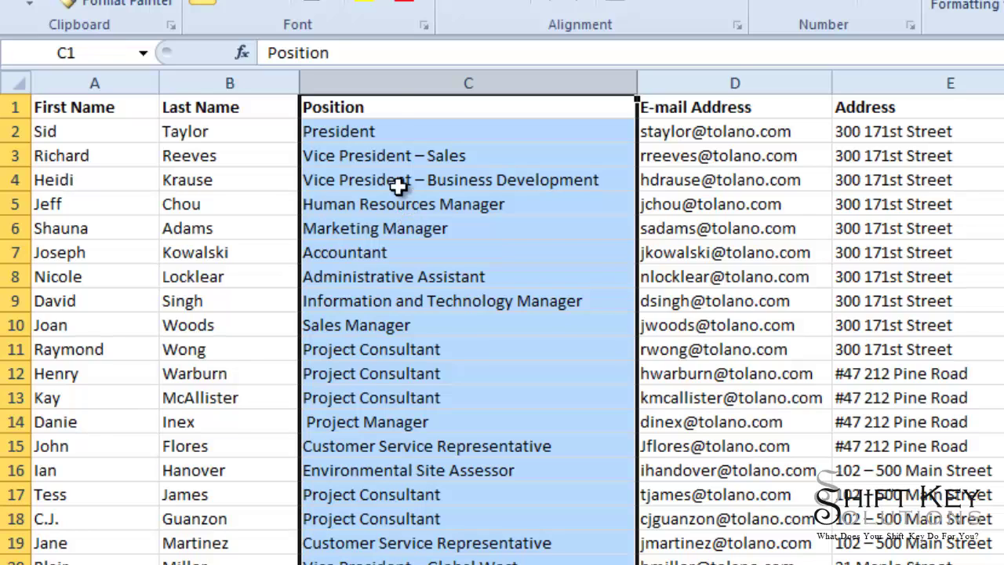
Step: Insert a blank column before Position and give it the heading PrimaryKey
{"action": "right_click", "coordinate": [391, 83]}
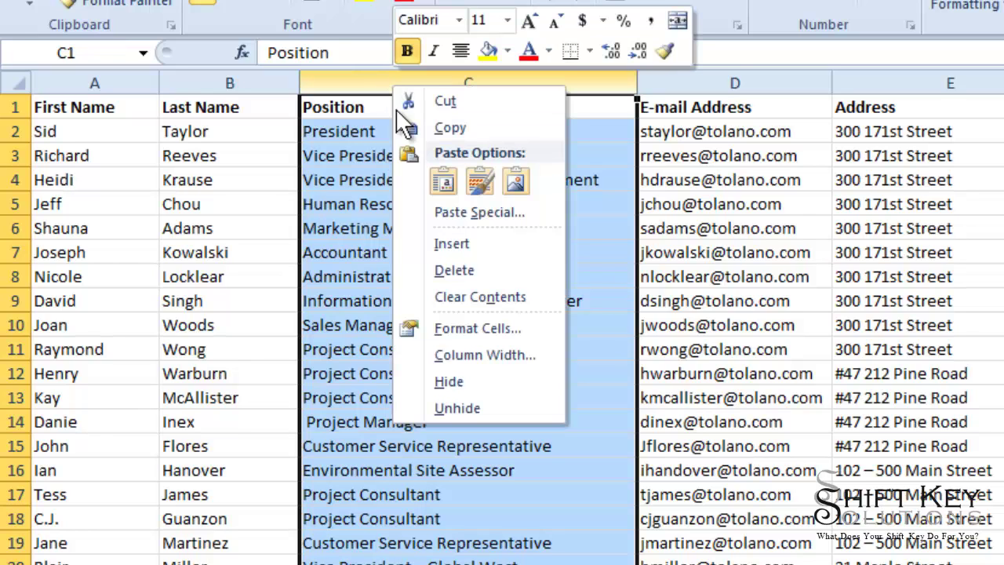
{"action": "left_click", "coordinate": [474, 242]}
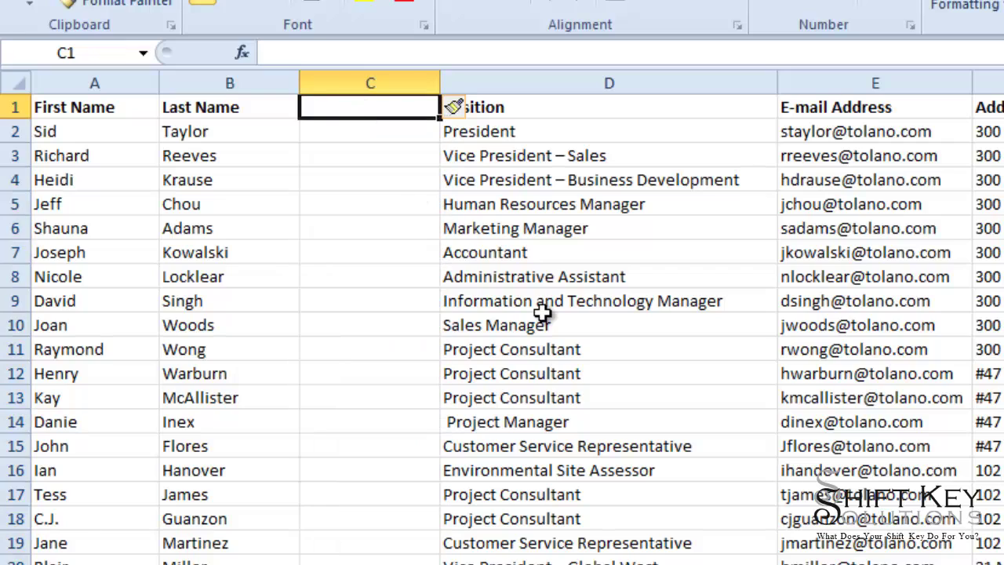
{"action": "type", "text": "Pri"}
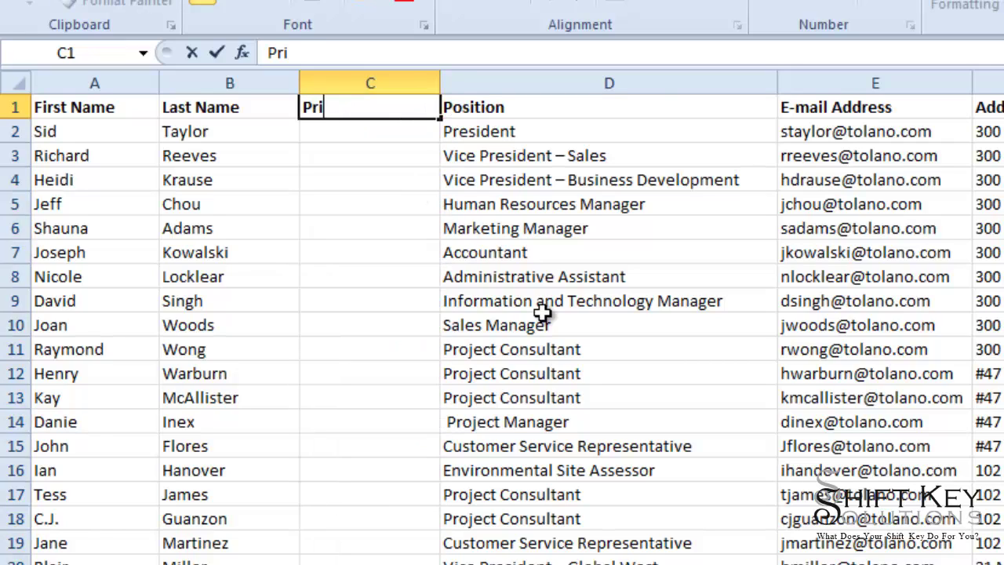
{"action": "type", "text": "maryKey"}
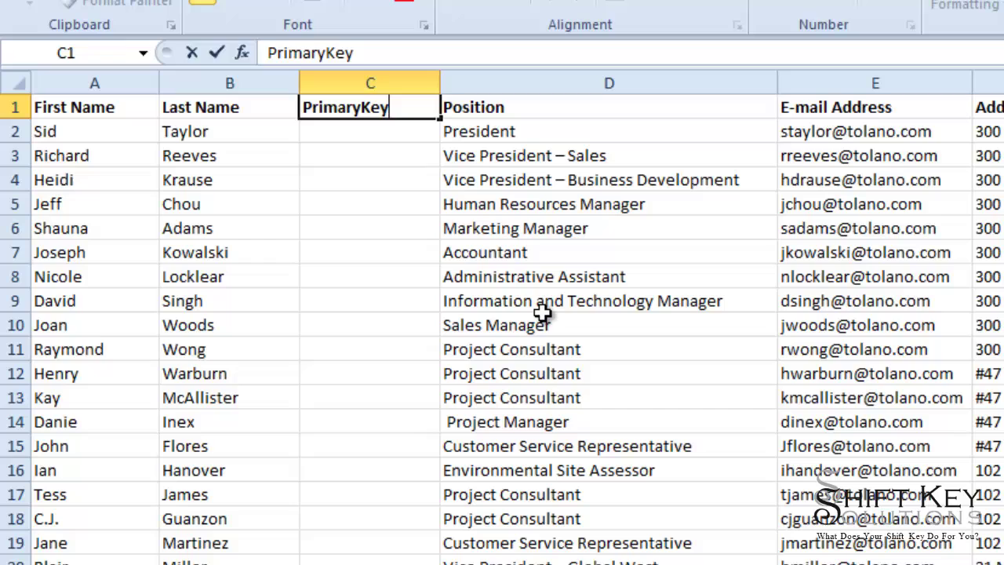
{"action": "key", "text": "Return"}
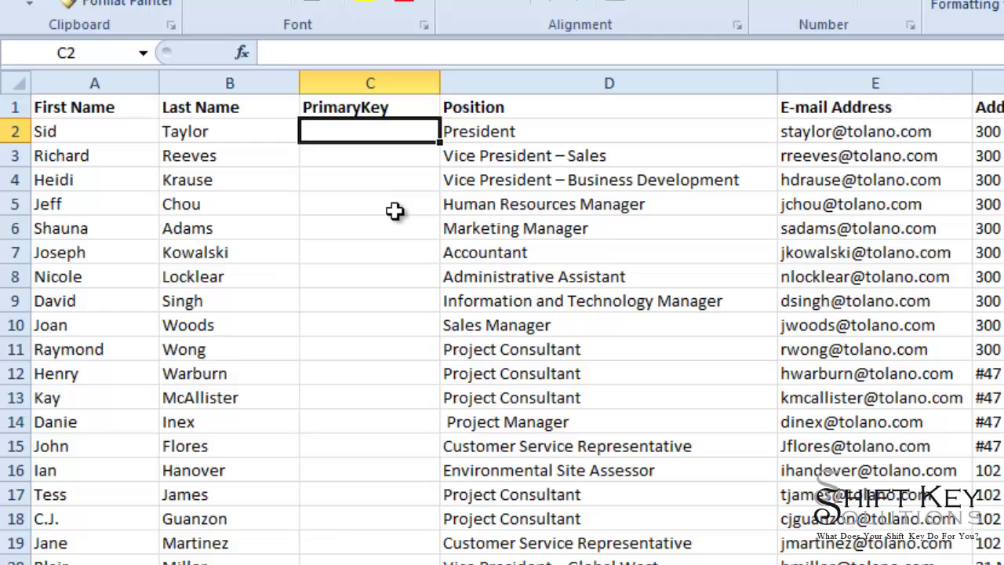
Step: Enter =UPPER(CONCATENATE(b2,"_",a2,"!")) in C2, using autocomplete for UPPER and CONCATENATE
{"action": "type", "text": "="}
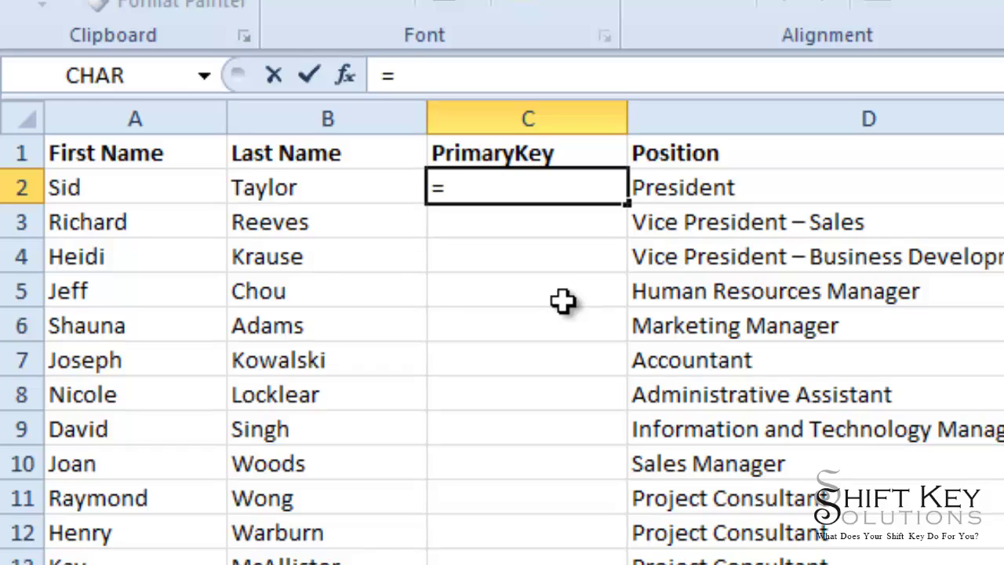
{"action": "type", "text": "up"}
{"action": "key", "text": "Tab"}
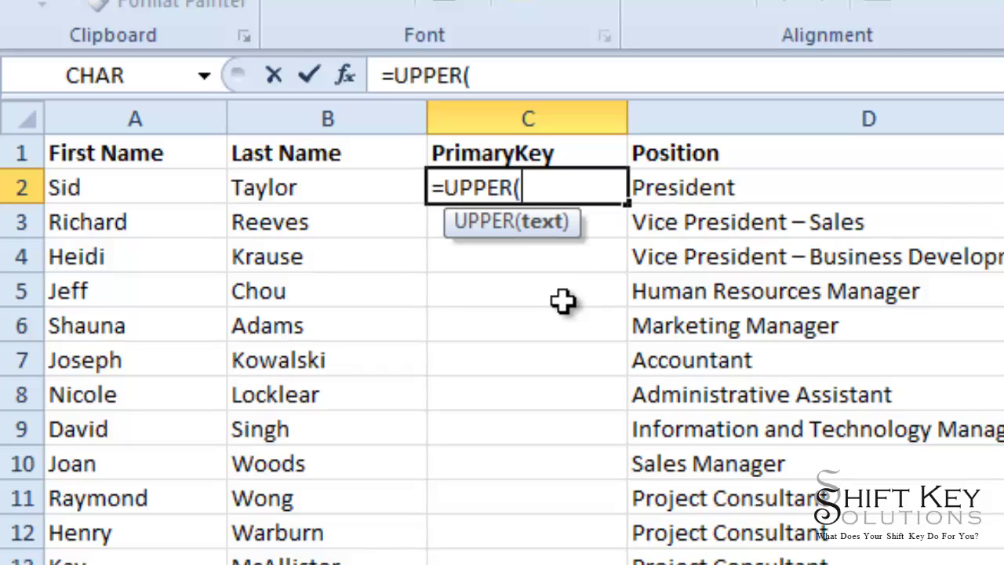
{"action": "type", "text": "con"}
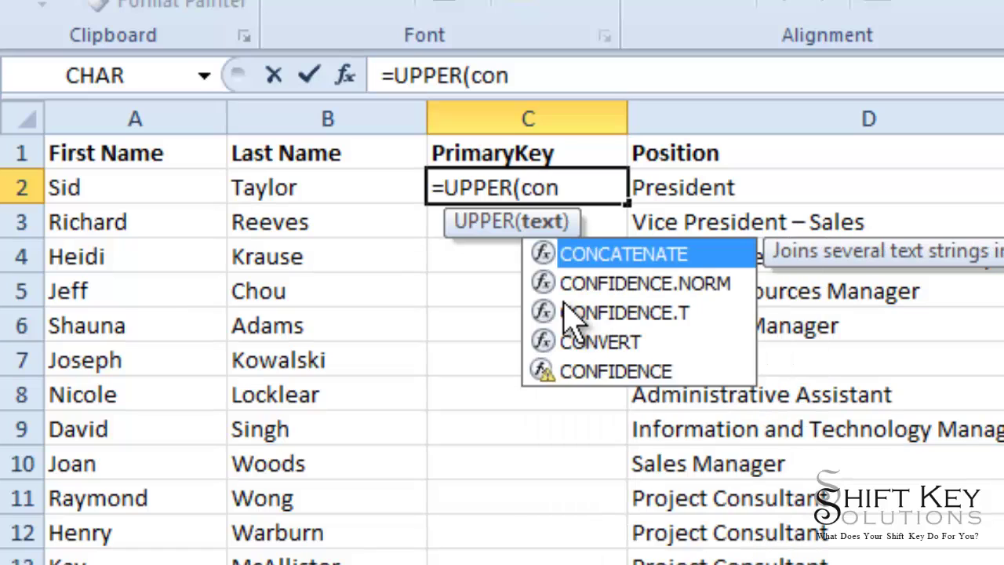
{"action": "key", "text": "Tab"}
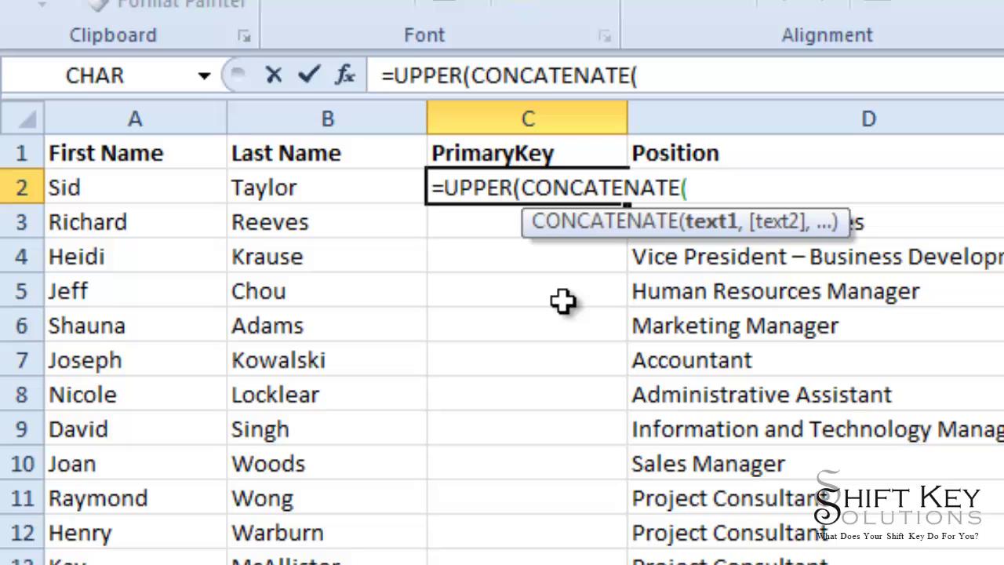
{"action": "type", "text": "b"}
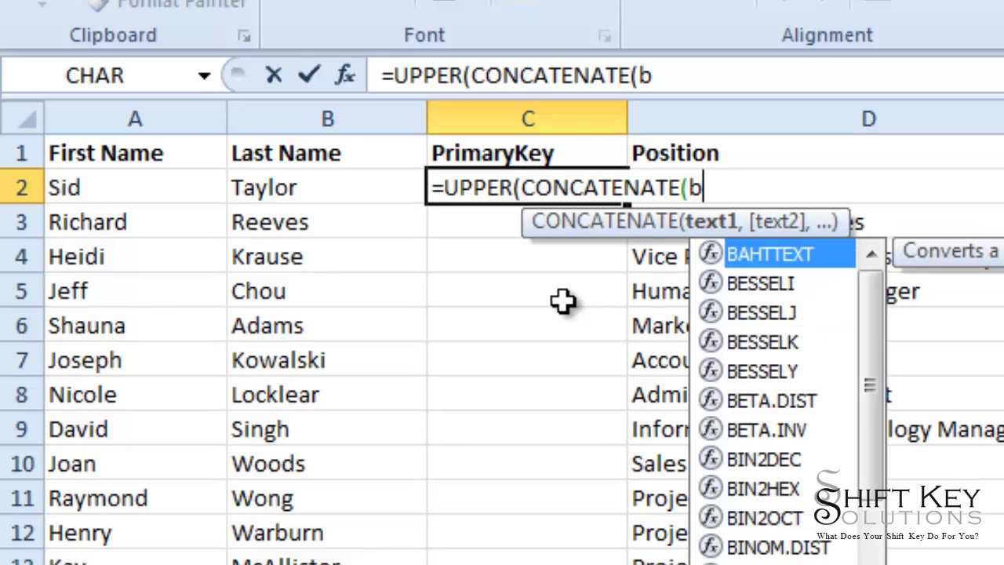
{"action": "type", "text": "2,"}
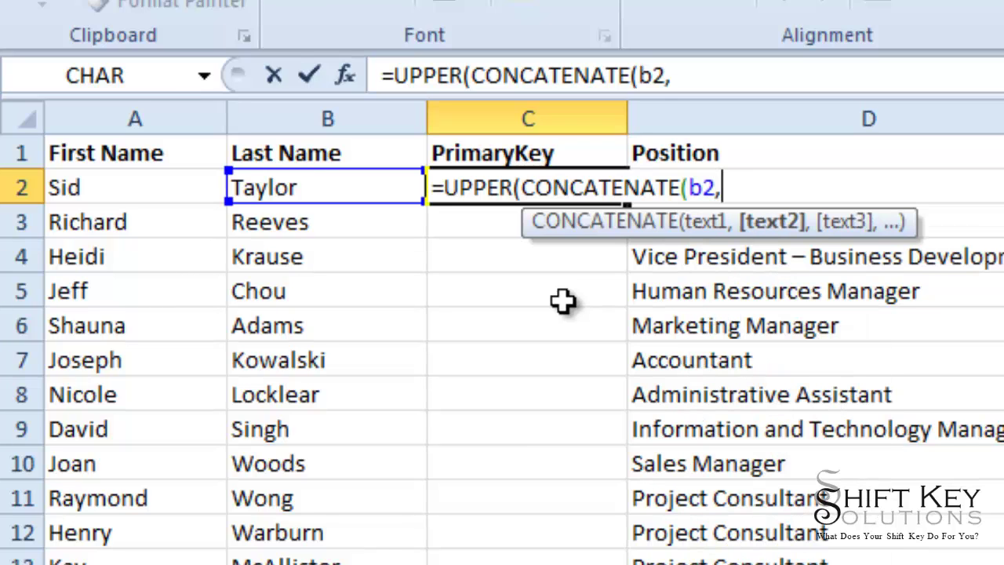
{"action": "type", "text": "\"_\","}
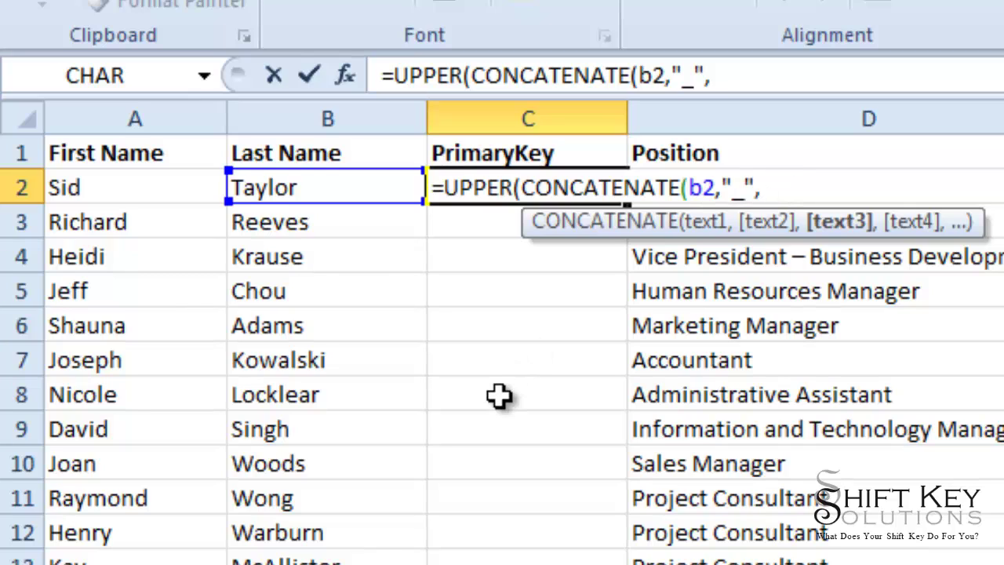
{"action": "type", "text": "a2"}
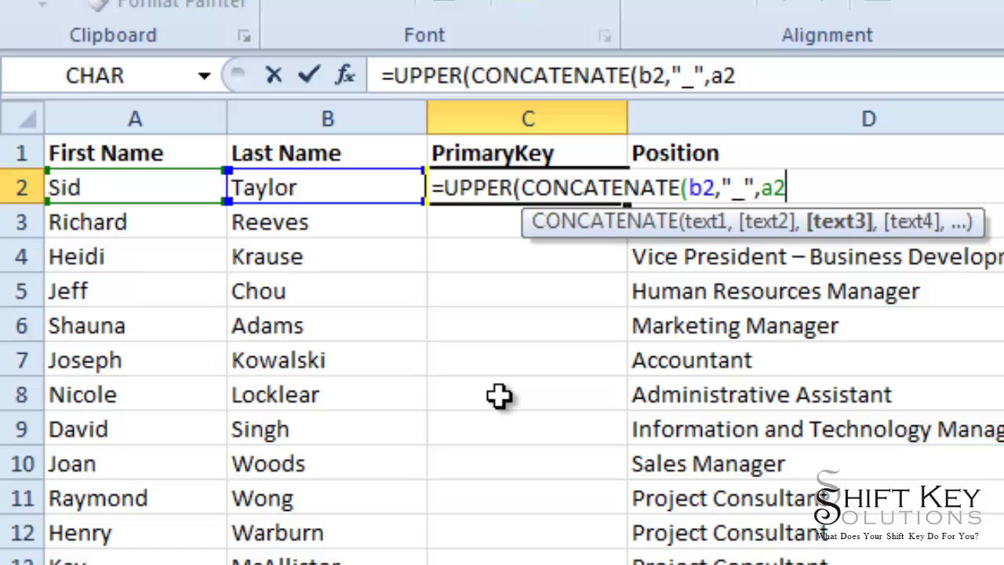
{"action": "type", "text": ","}
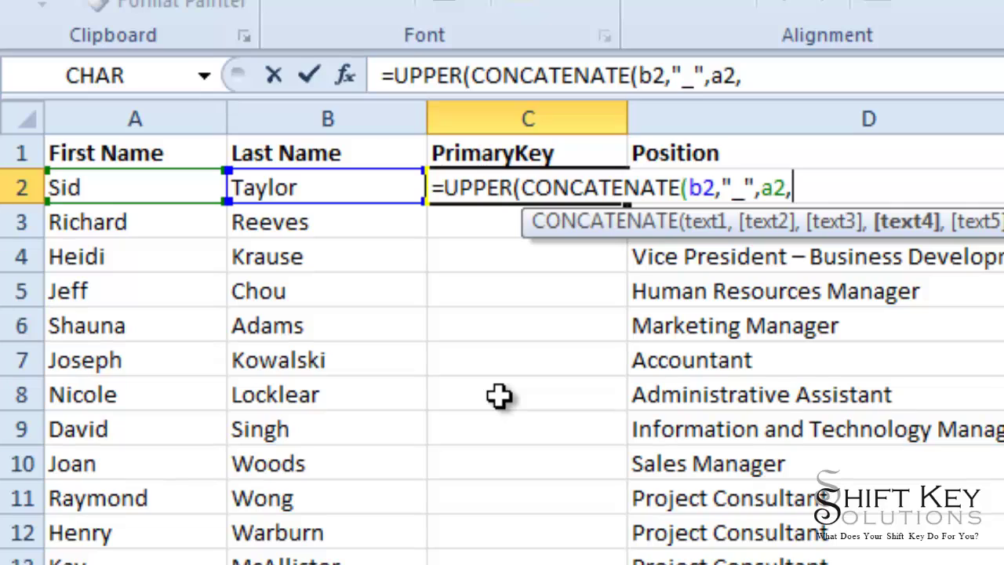
{"action": "type", "text": "\"!\""}
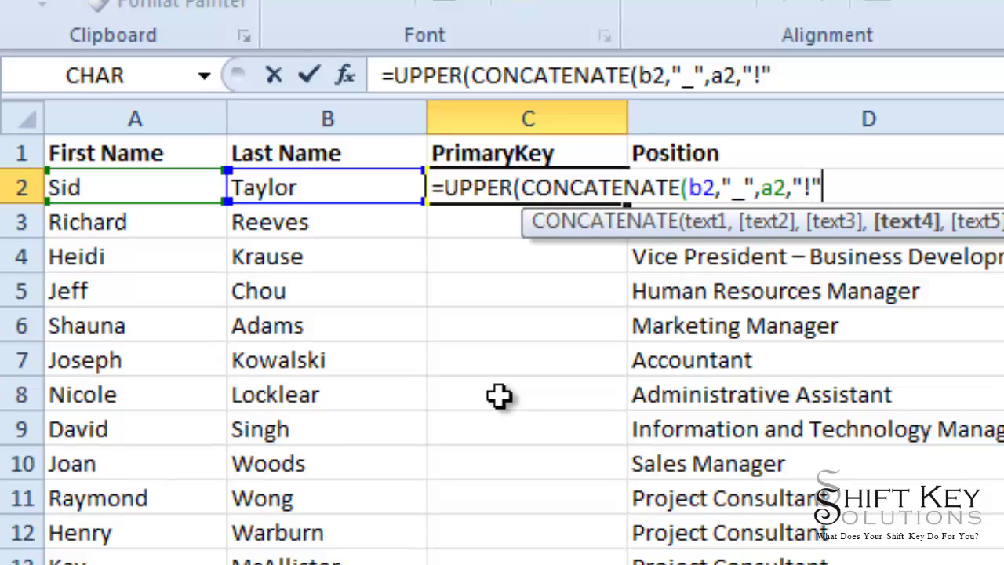
{"action": "type", "text": "))"}
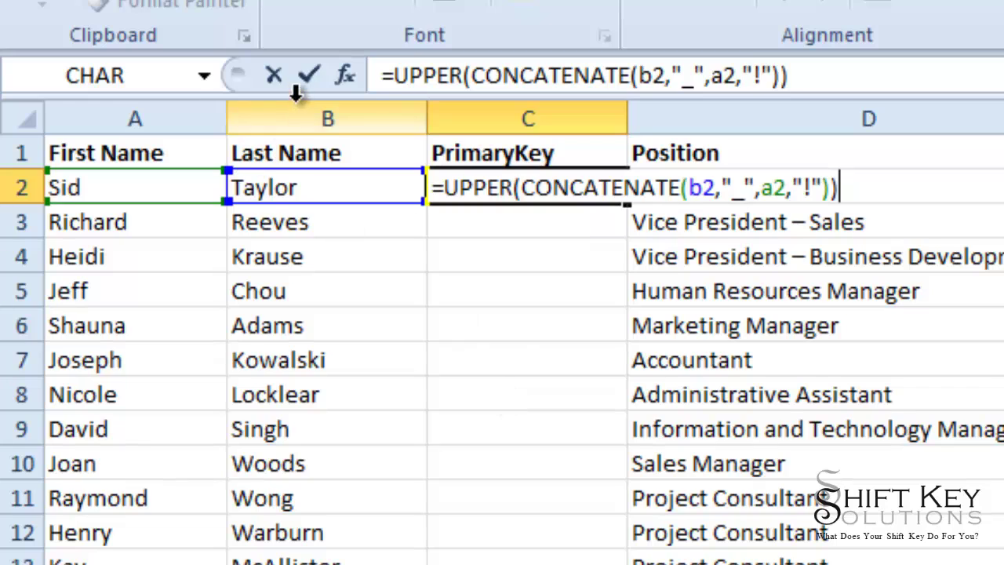
Step: Commit the C2 formula, fill it down the PrimaryKey column, and AutoFit column C
{"action": "left_click", "coordinate": [310, 76]}
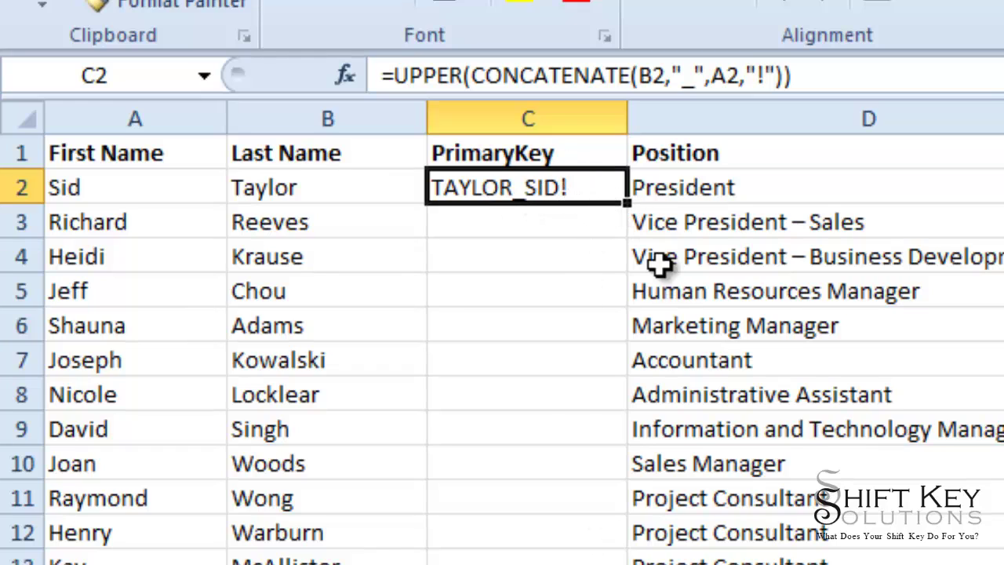
{"action": "double_click", "coordinate": [627, 203]}
{"action": "left_click", "coordinate": [579, 256]}
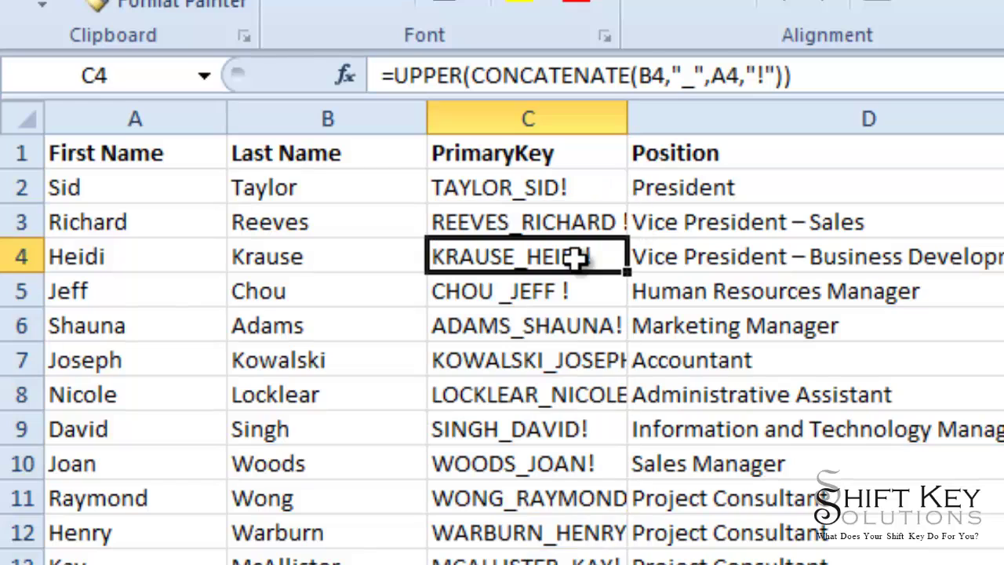
{"action": "double_click", "coordinate": [628, 119]}
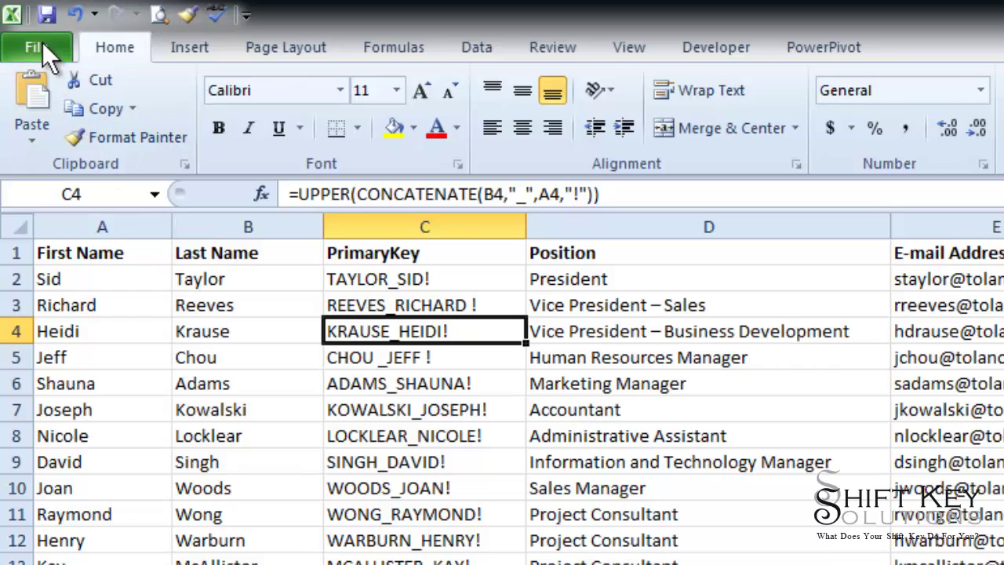
{"action": "left_click", "coordinate": [117, 280]}
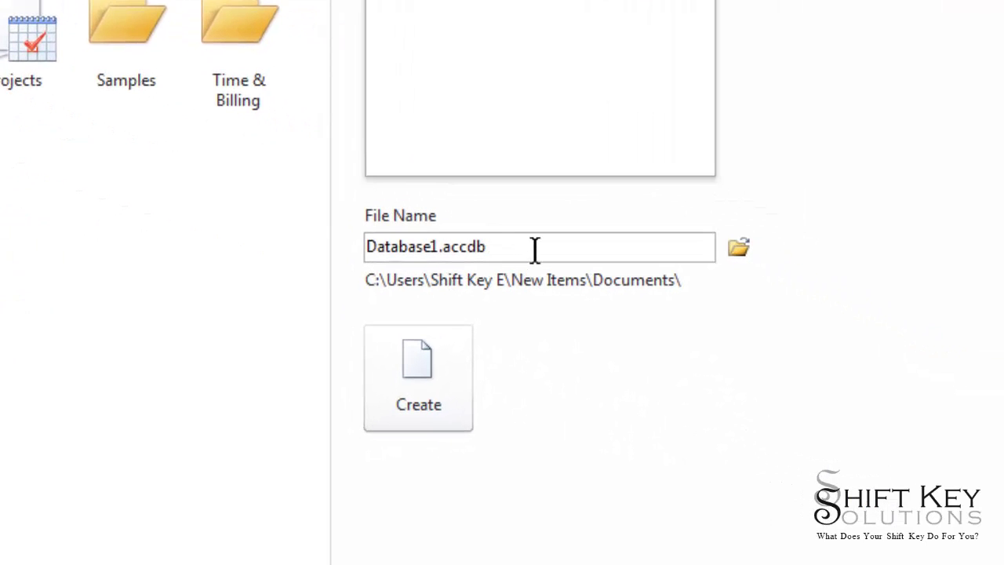
Step: Create a blank database named 'Sample Employee List Imported'
{"action": "double_click", "coordinate": [535, 250]}
{"action": "type", "text": "Sample Employee List Imported"}
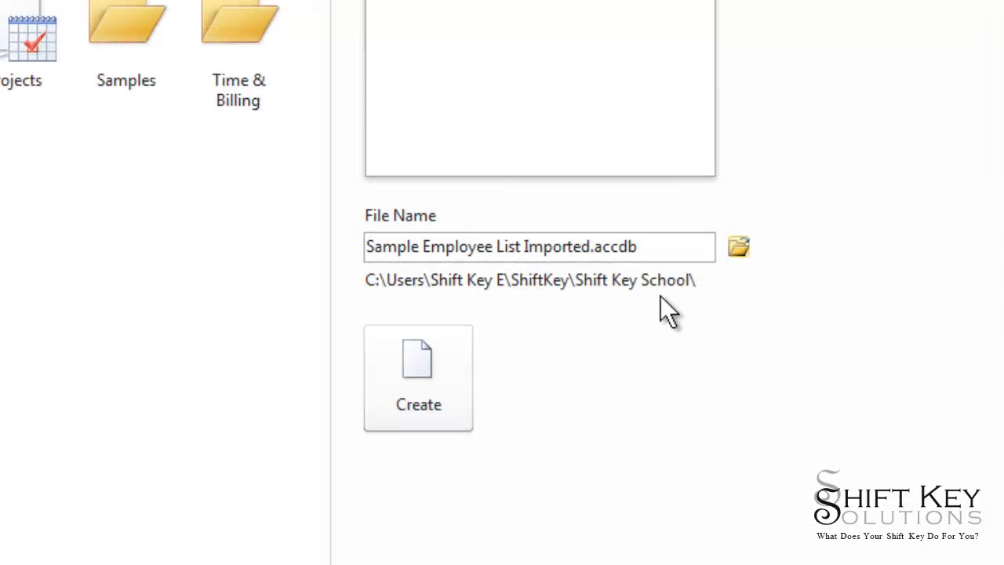
{"action": "left_click", "coordinate": [419, 387]}
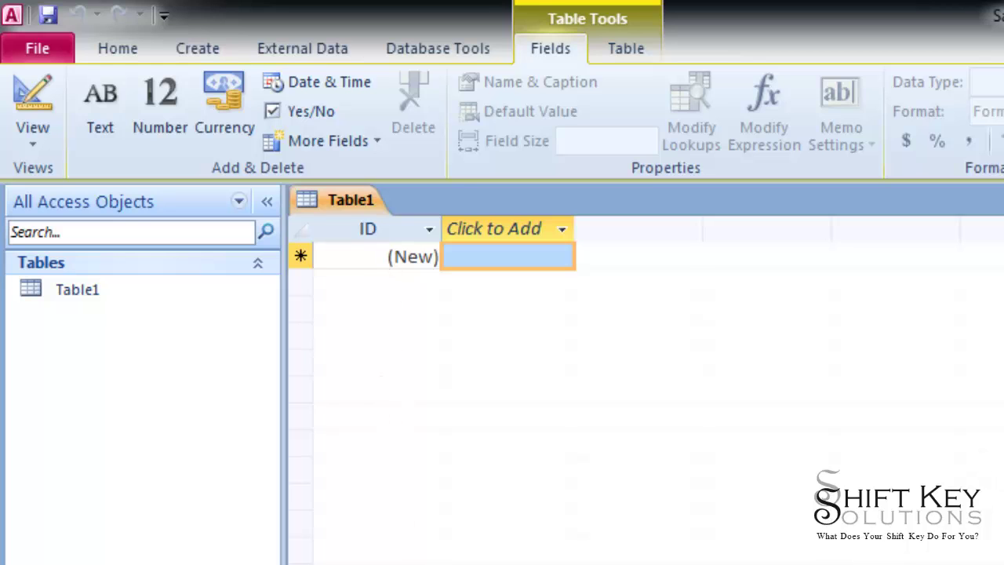
Step: Close Table1 unsaved and choose Sample Employee List Final.xlsx for an Excel import into a new table
{"action": "key", "text": "ctrl+w"}
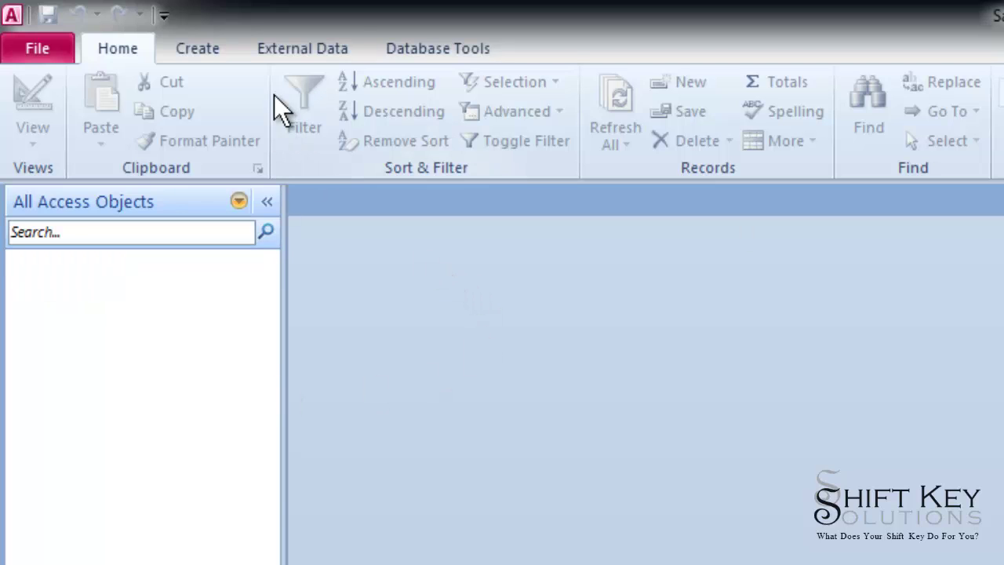
{"action": "left_click", "coordinate": [301, 51]}
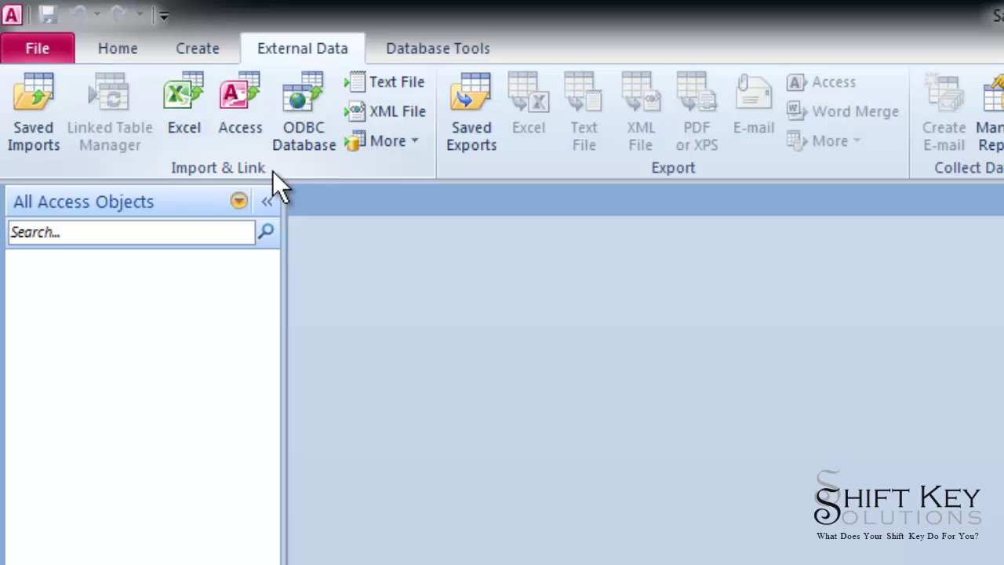
{"action": "left_click", "coordinate": [197, 134]}
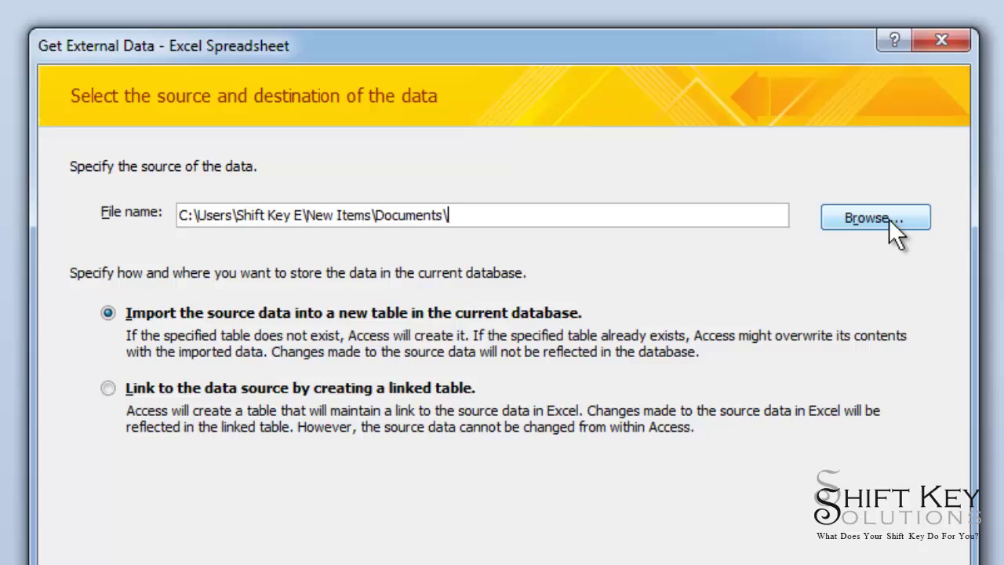
{"action": "left_click", "coordinate": [887, 219]}
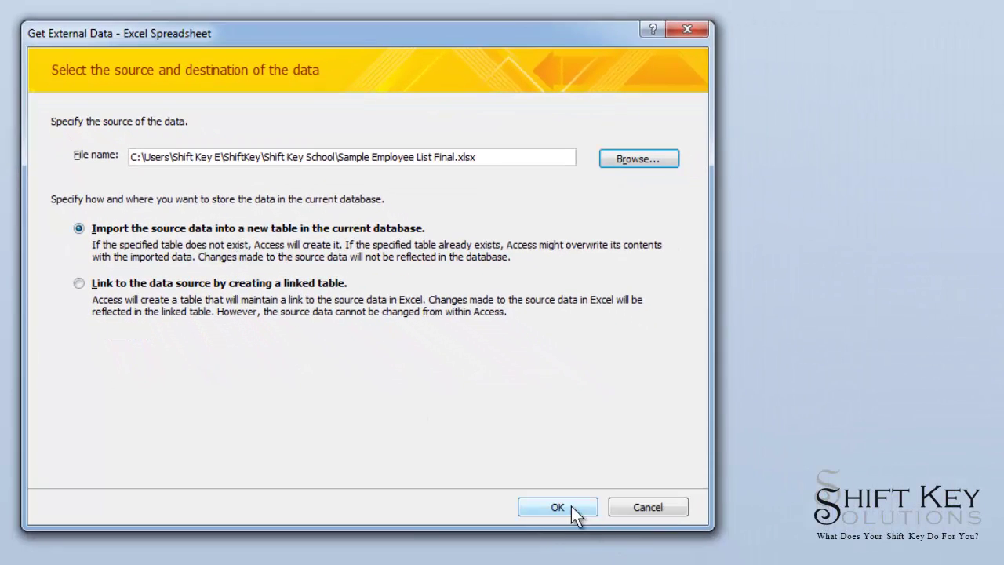
Step: Start the import, treating the first row as column headings
{"action": "left_click", "coordinate": [585, 532]}
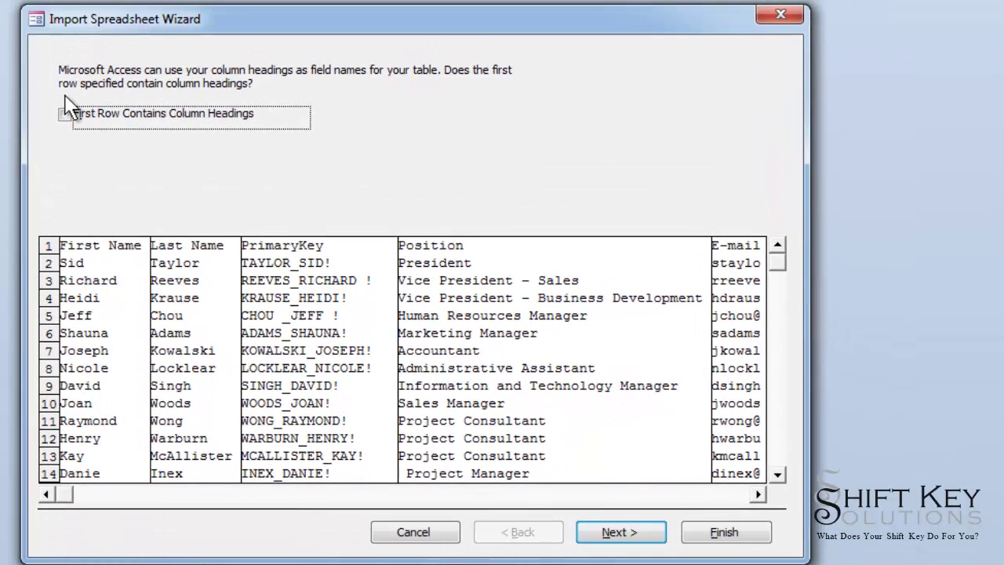
{"action": "left_click", "coordinate": [58, 48]}
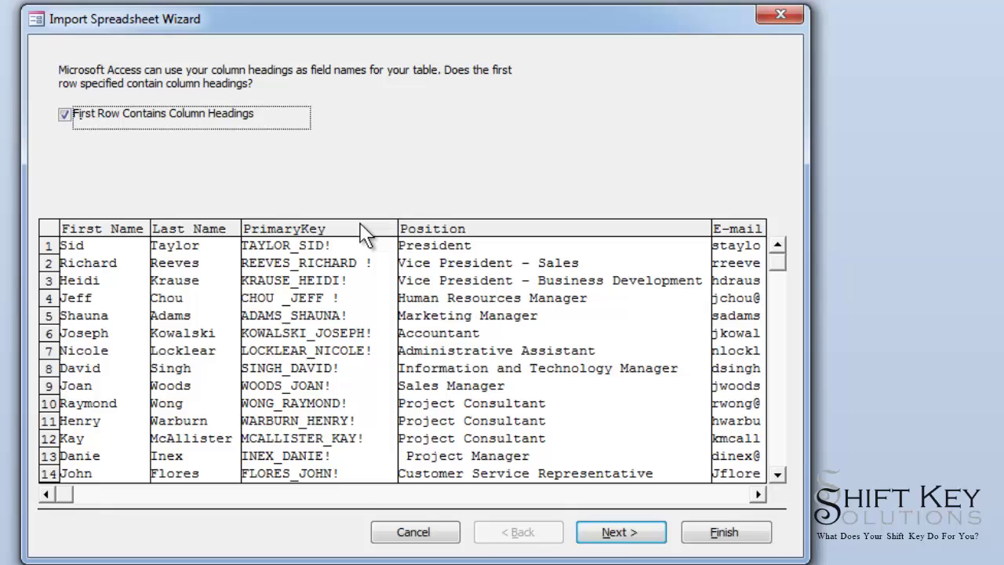
{"action": "left_click", "coordinate": [615, 532]}
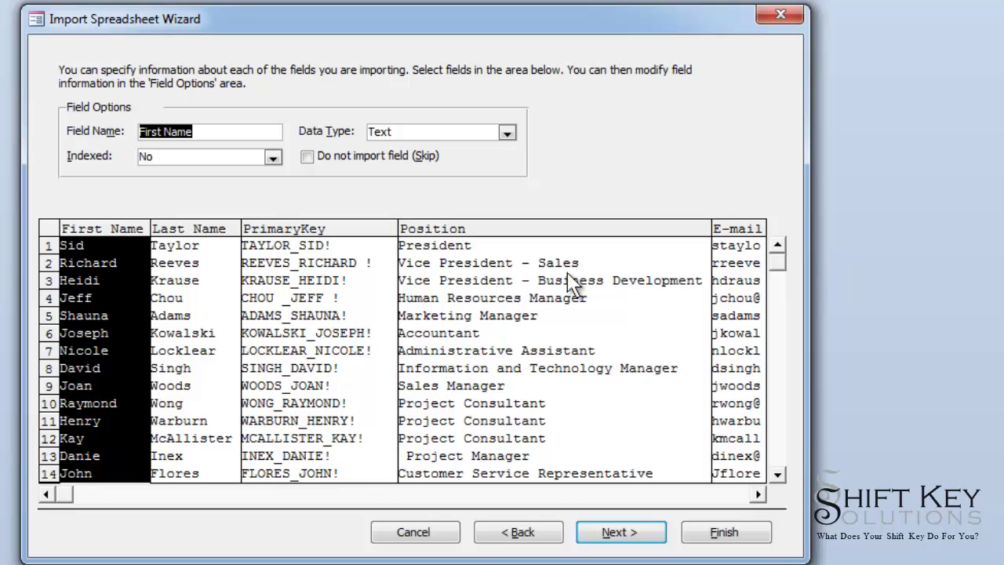
{"action": "left_click", "coordinate": [615, 533]}
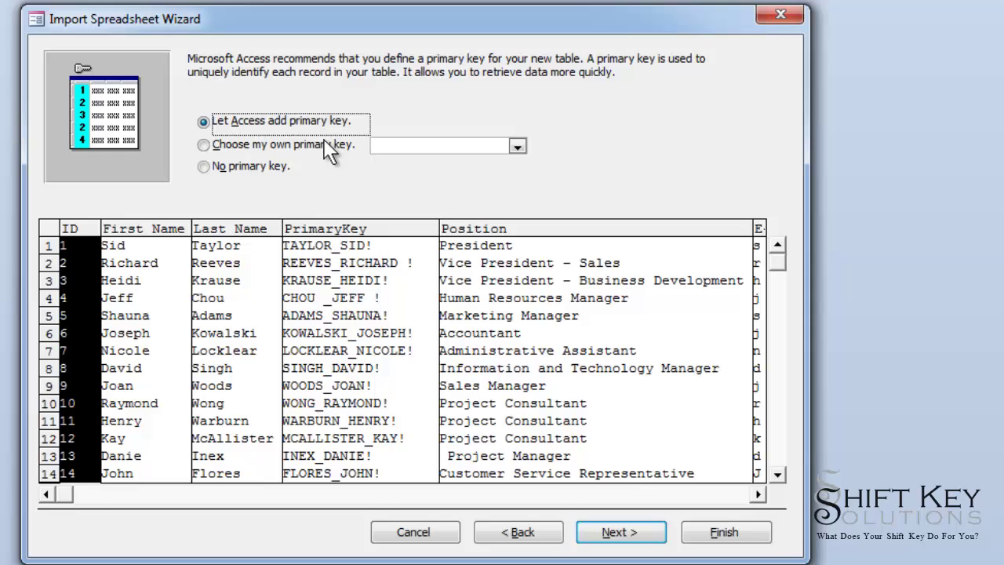
Step: Set PrimaryKey as the primary key and finish importing as the Environmental Consulting table
{"action": "left_click", "coordinate": [227, 149]}
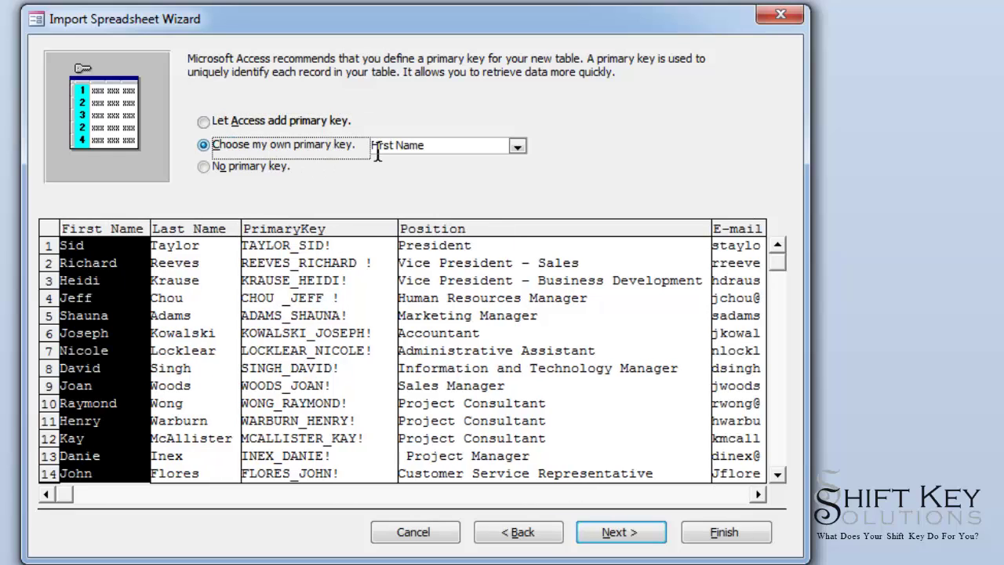
{"action": "left_click", "coordinate": [517, 146]}
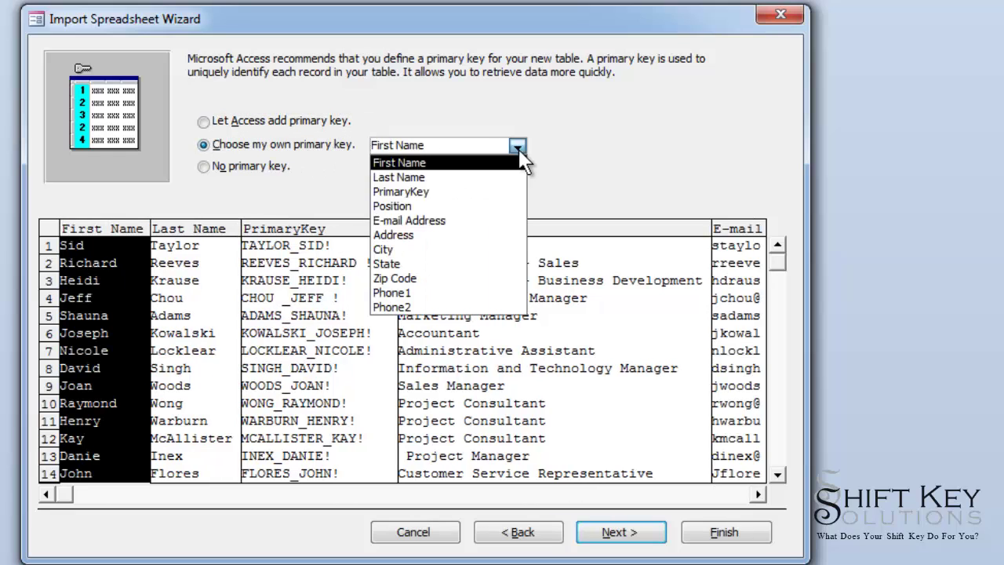
{"action": "left_click", "coordinate": [452, 192]}
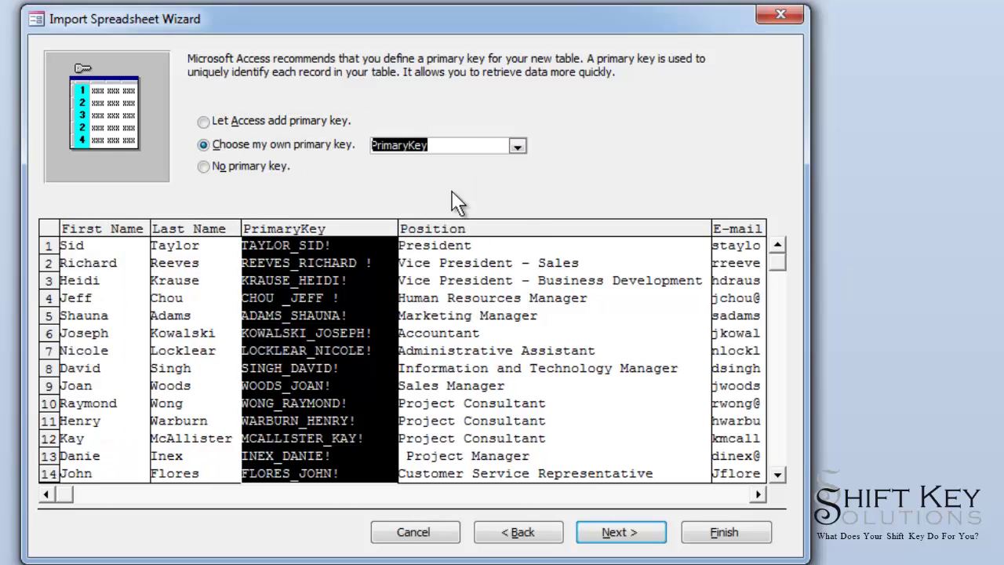
{"action": "left_click", "coordinate": [628, 534]}
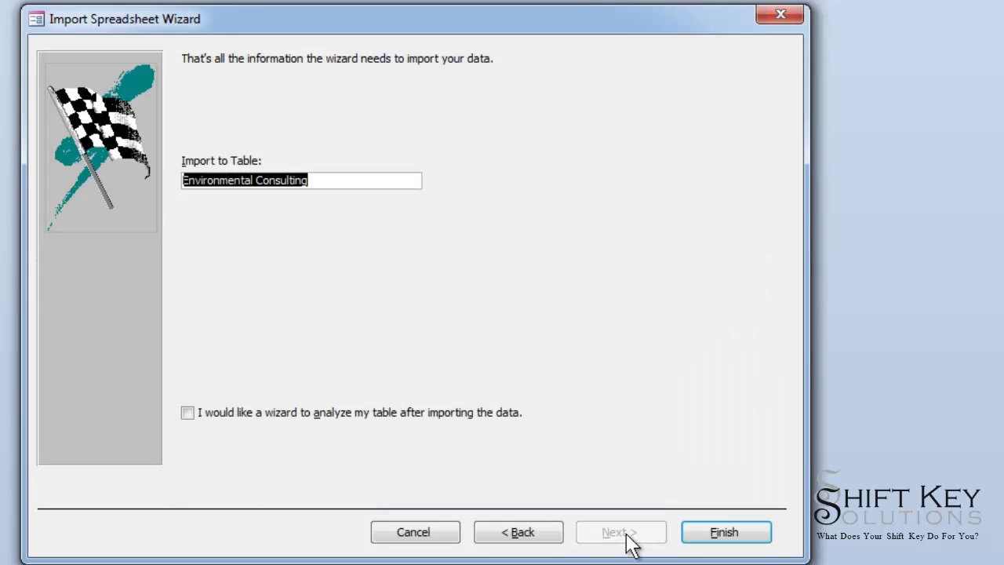
{"action": "left_click", "coordinate": [321, 182]}
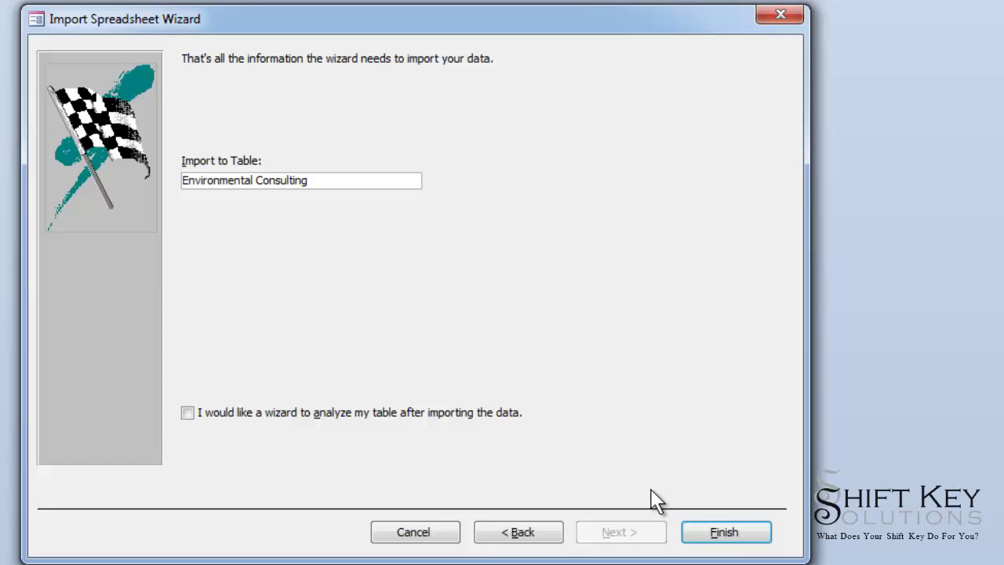
{"action": "left_click", "coordinate": [724, 533]}
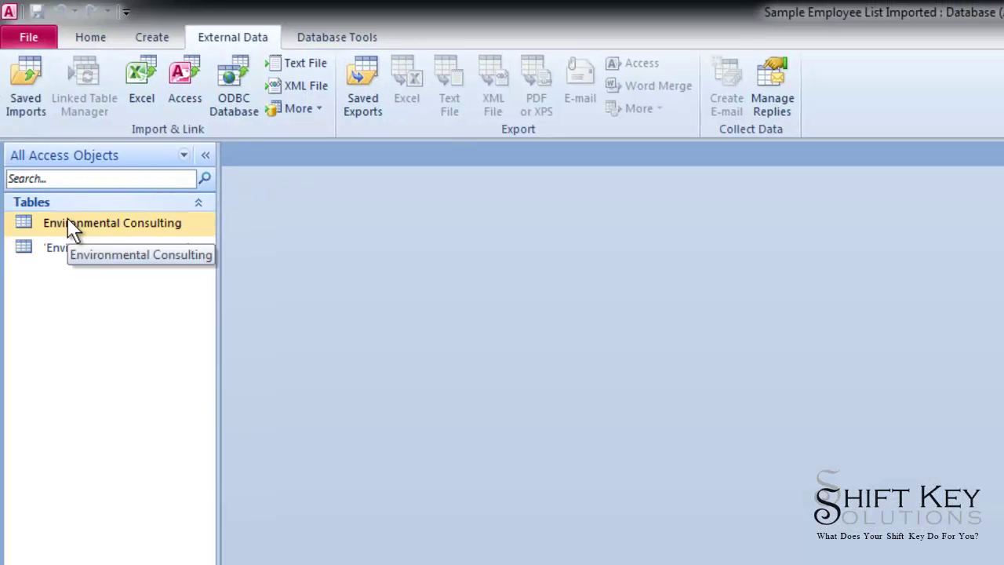
Step: Open the Environmental Consulting import errors table
{"action": "left_click", "coordinate": [72, 228]}
{"action": "left_click", "coordinate": [69, 249]}
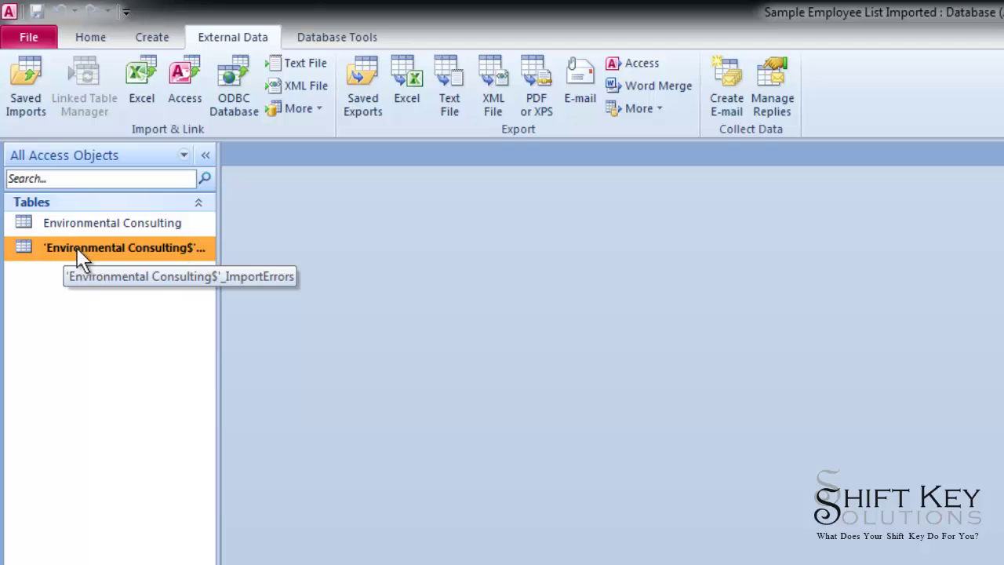
{"action": "double_click", "coordinate": [118, 255]}
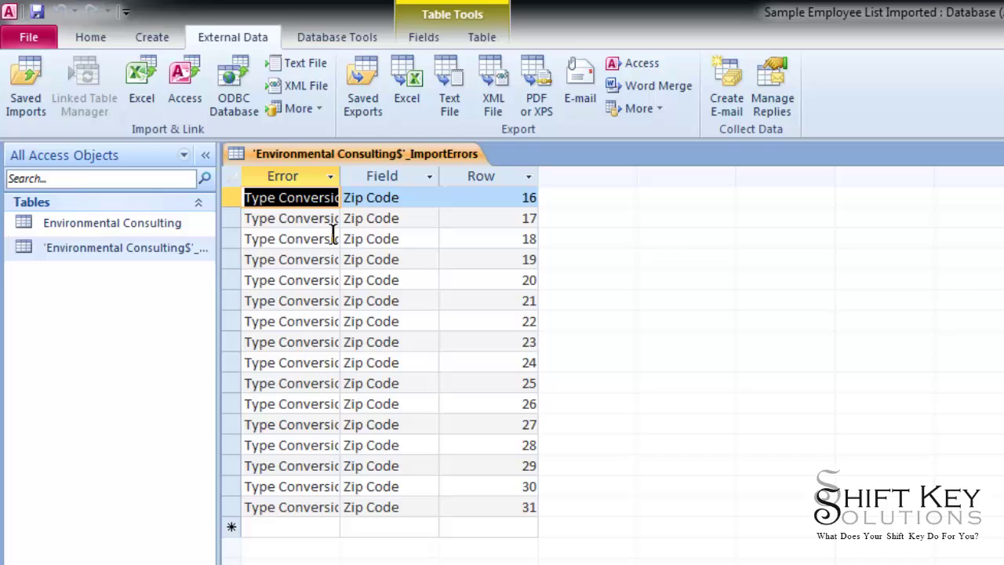
Step: Widen the Error column so the Type Conversion Failure messages show in full
{"action": "left_click_drag", "start_coordinate": [341, 176], "coordinate": [440, 176]}
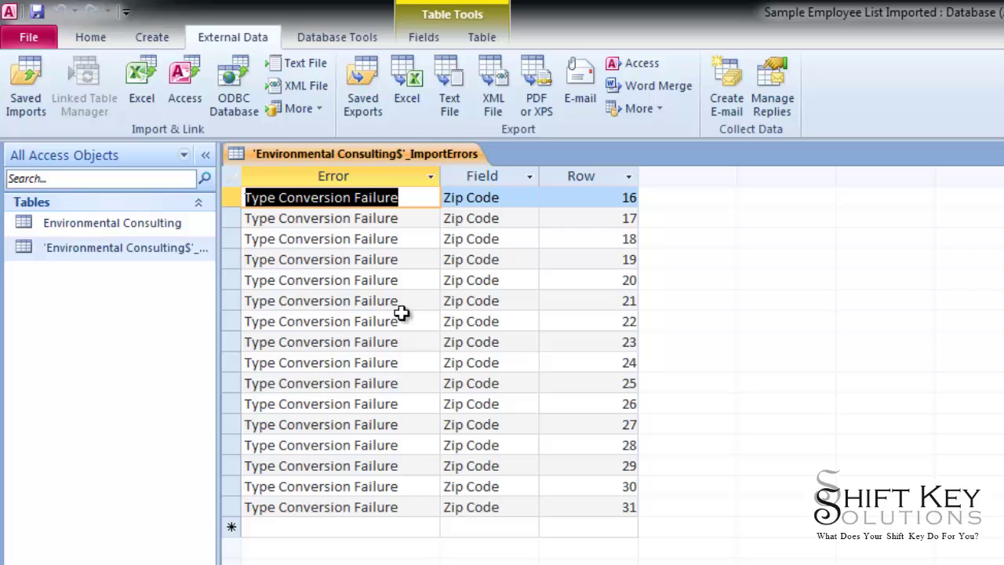
{"action": "left_click", "coordinate": [88, 223]}
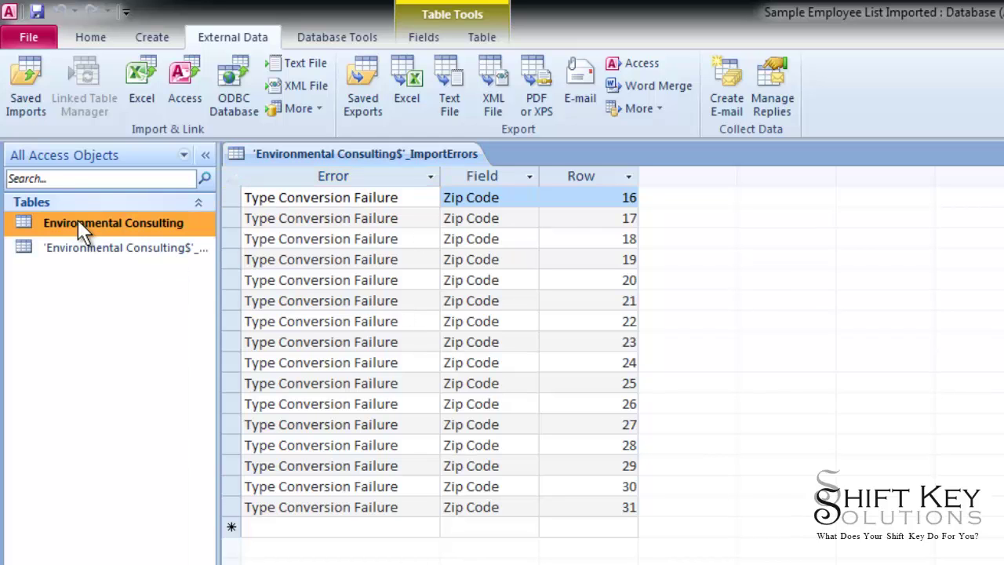
{"action": "double_click", "coordinate": [92, 228]}
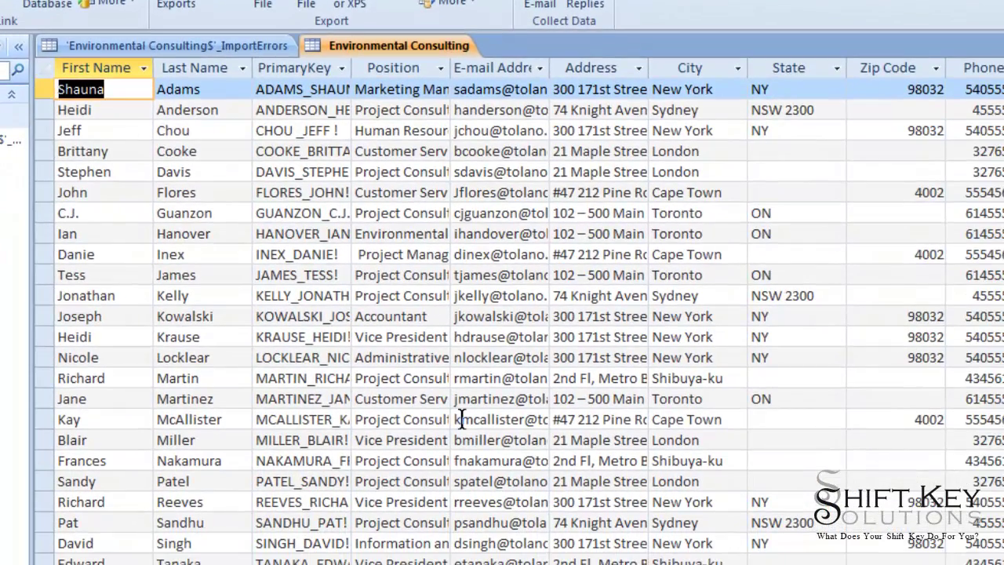
{"action": "left_click", "coordinate": [397, 196]}
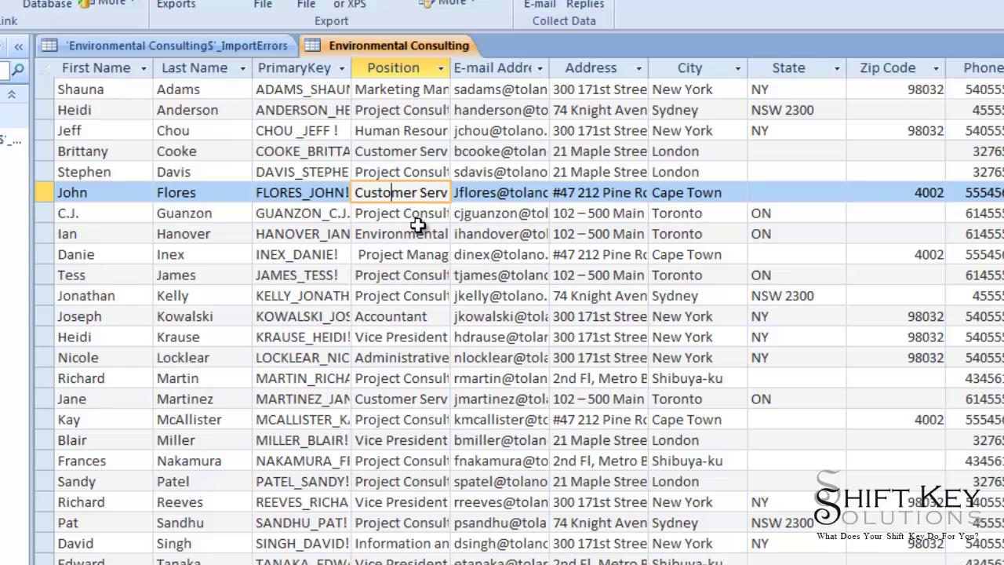
{"action": "left_click", "coordinate": [307, 197]}
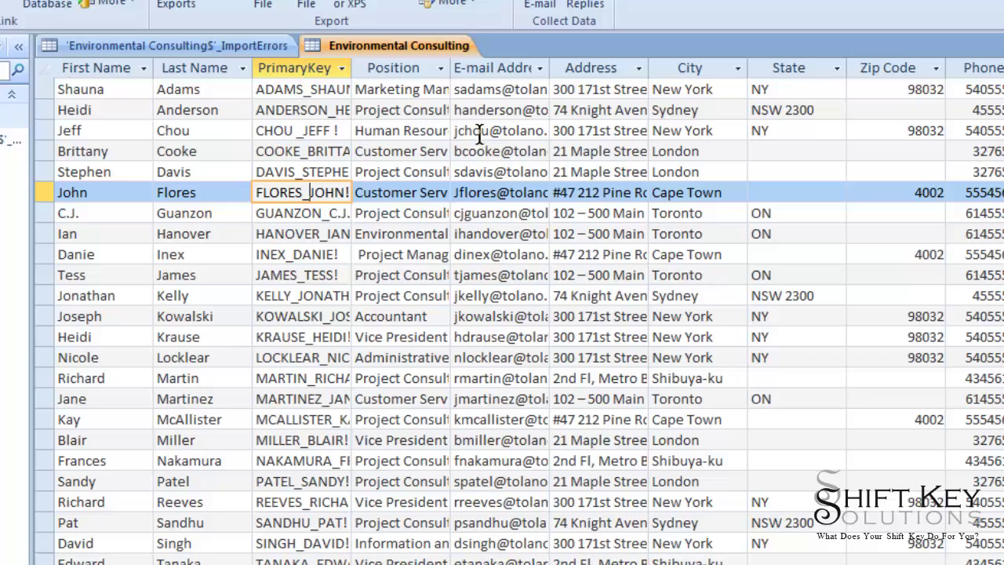
{"action": "left_click", "coordinate": [306, 133]}
{"action": "left_click", "coordinate": [91, 88]}
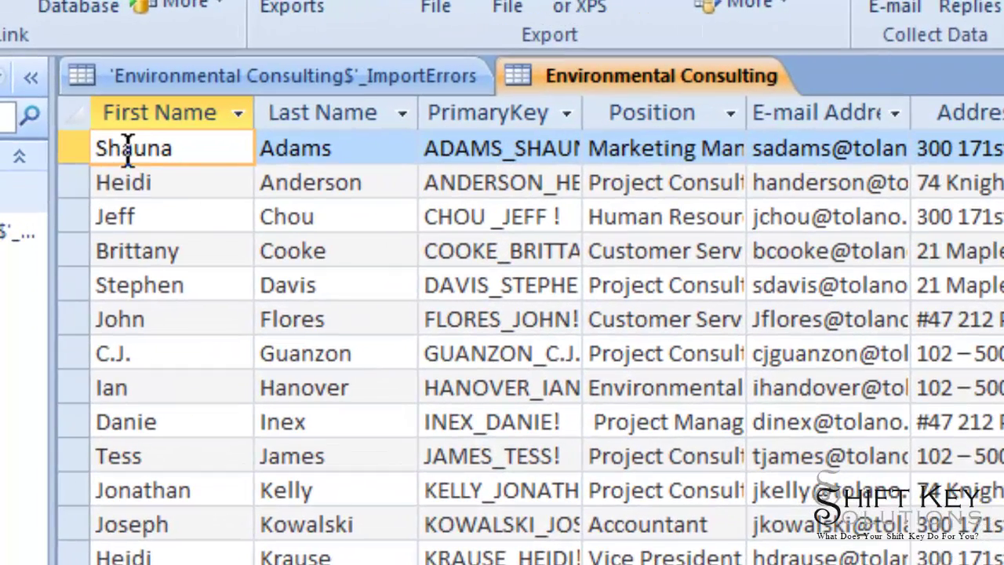
{"action": "left_click", "coordinate": [78, 115]}
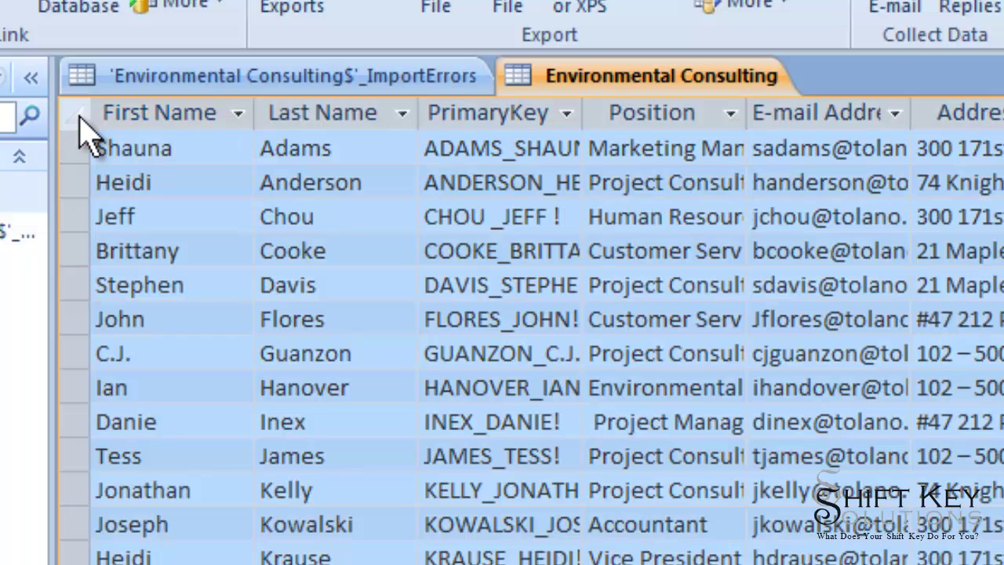
{"action": "double_click", "coordinate": [258, 113]}
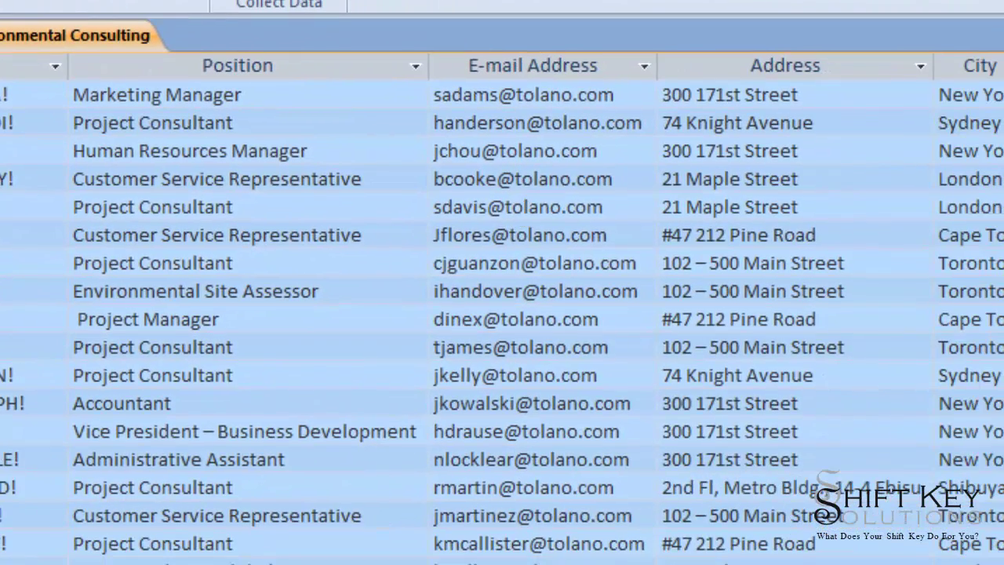
{"action": "key", "text": "ctrl+Home"}
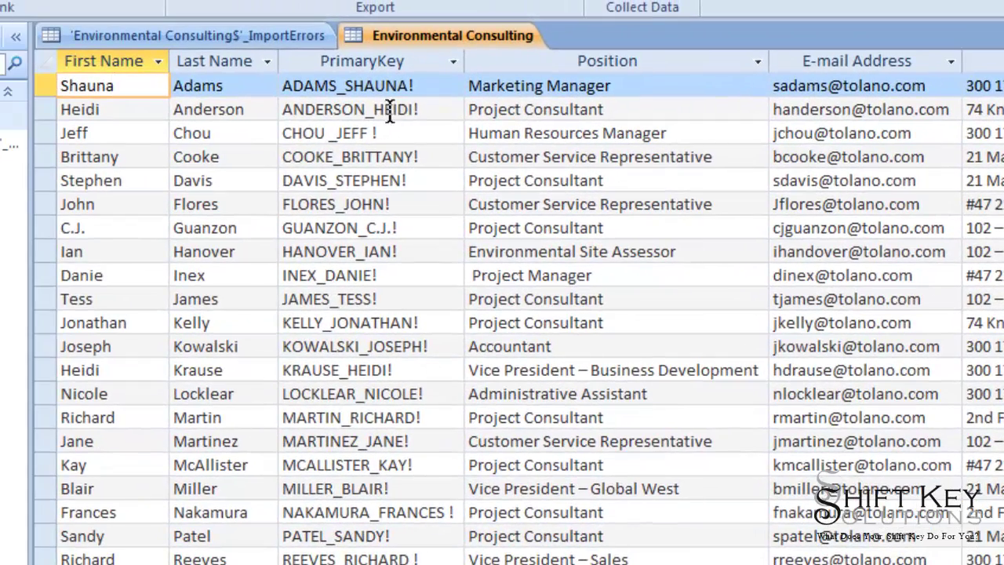
{"action": "left_click", "coordinate": [392, 94]}
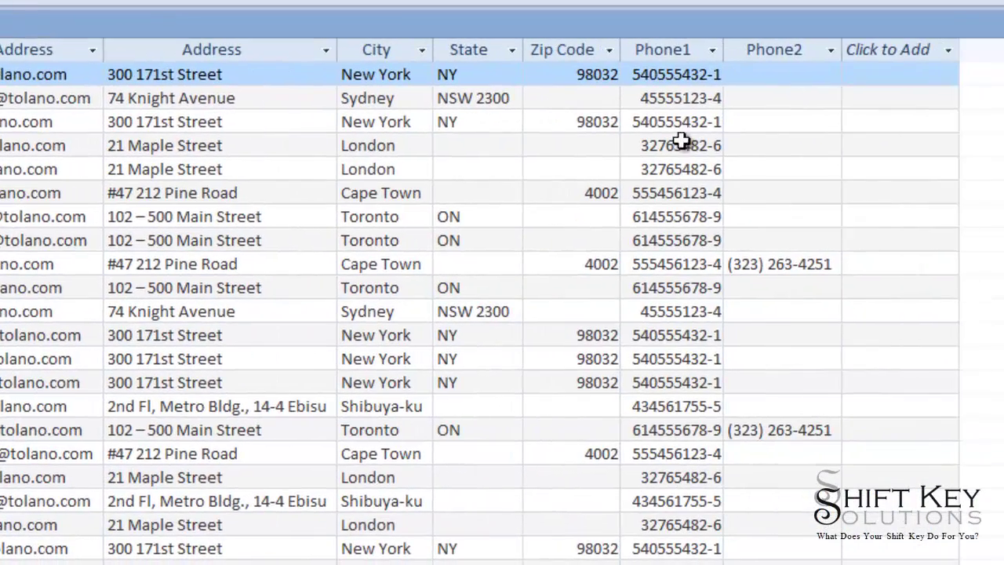
{"action": "left_click", "coordinate": [684, 79]}
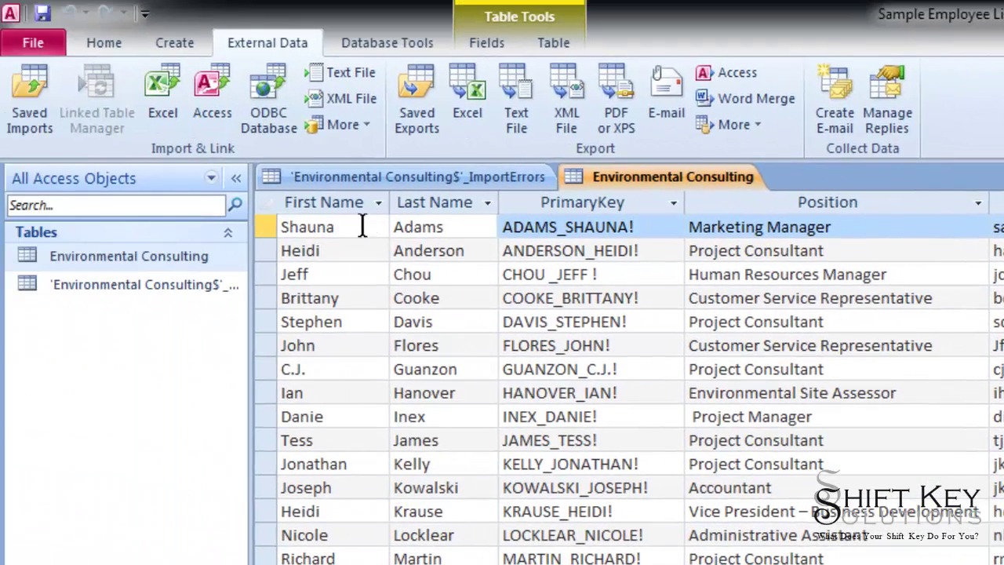
Step: Switch the Environmental Consulting table to Design view
{"action": "left_click", "coordinate": [362, 226]}
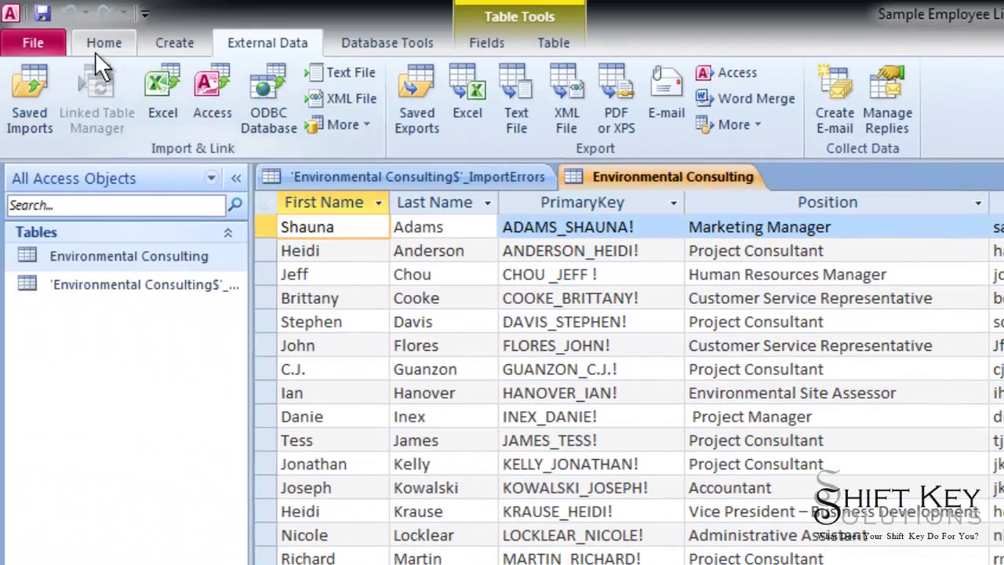
{"action": "left_click", "coordinate": [100, 47]}
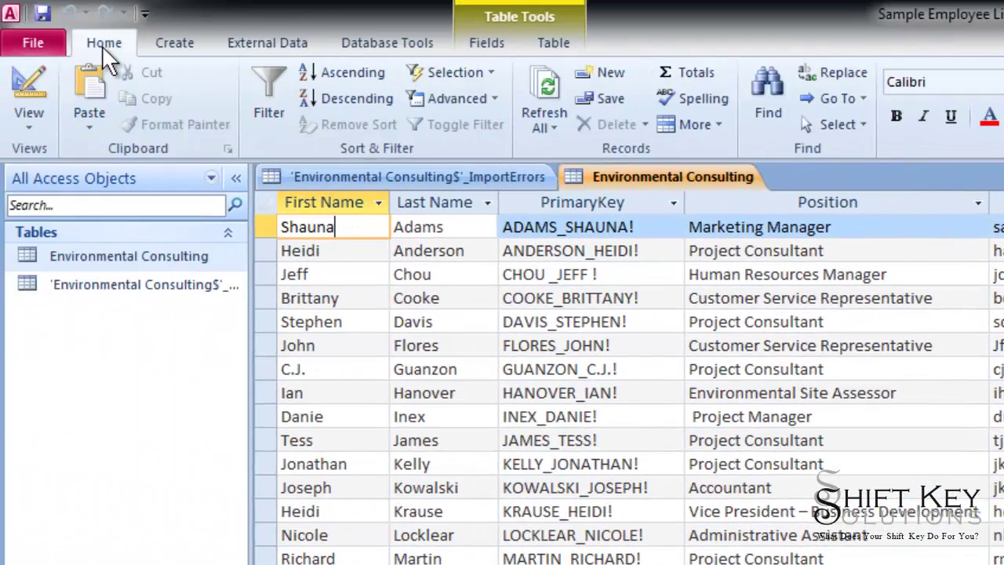
{"action": "left_click", "coordinate": [31, 82]}
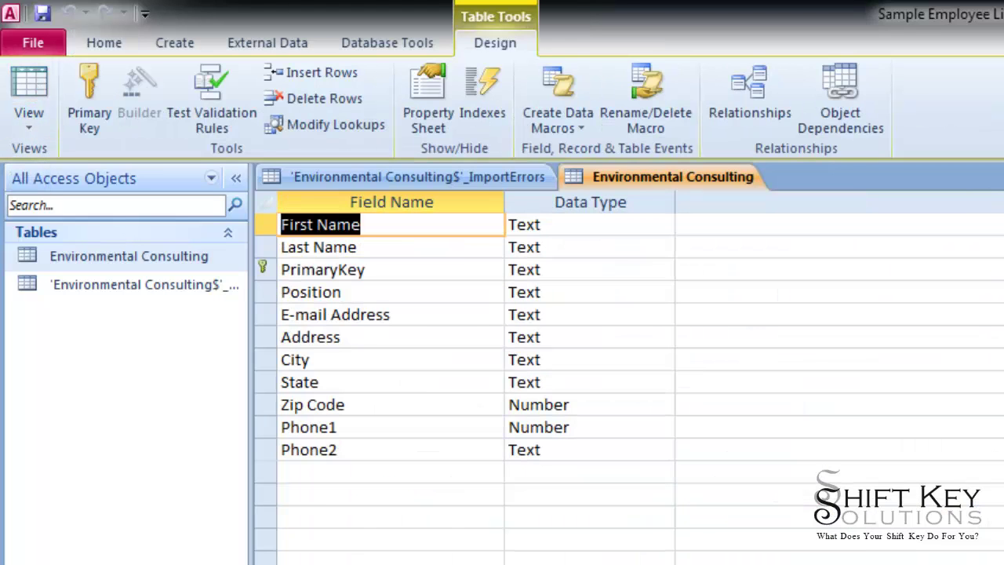
Step: Change the Phone1 field's data type from Number to Text
{"action": "left_click", "coordinate": [387, 427]}
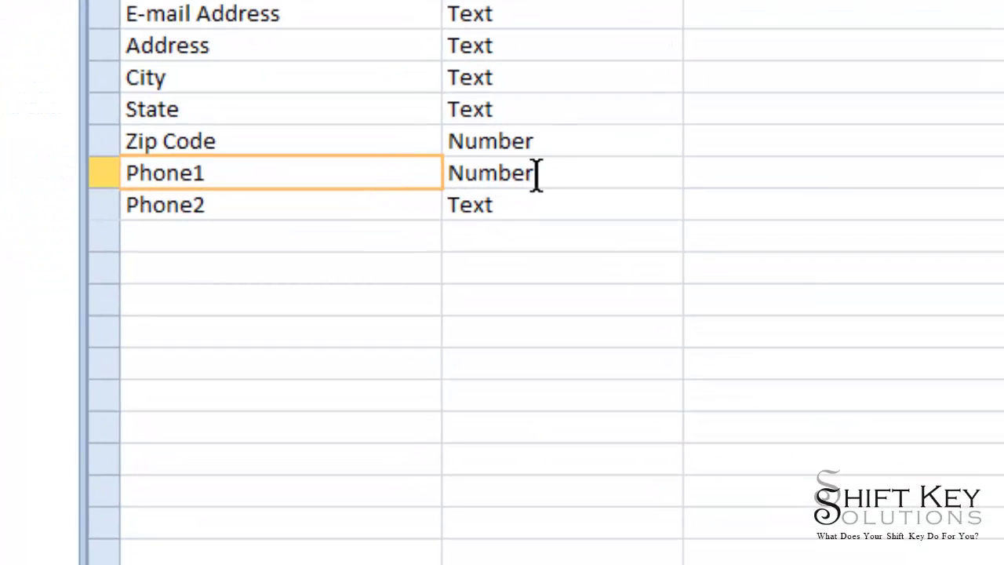
{"action": "left_click", "coordinate": [572, 291]}
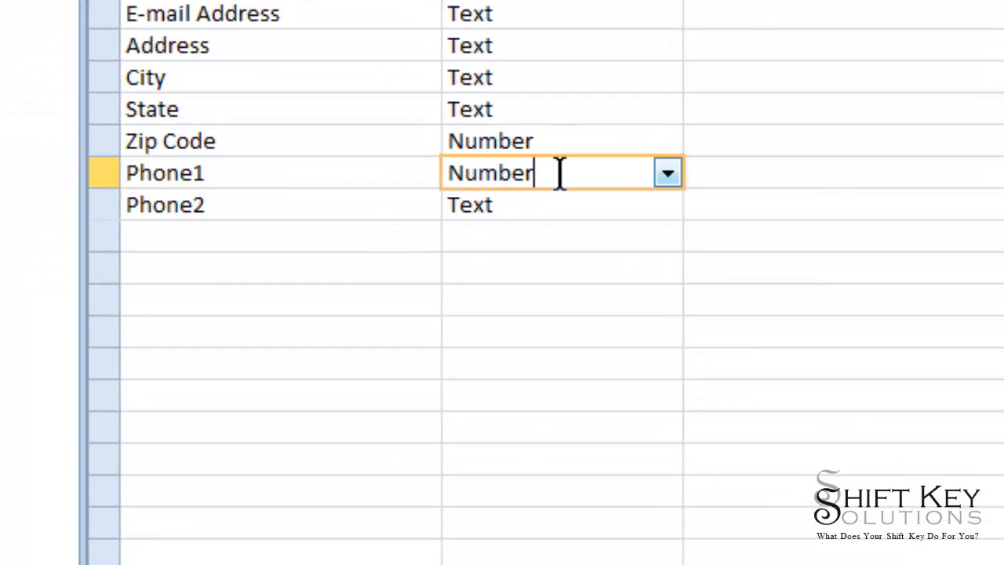
{"action": "left_click", "coordinate": [667, 174]}
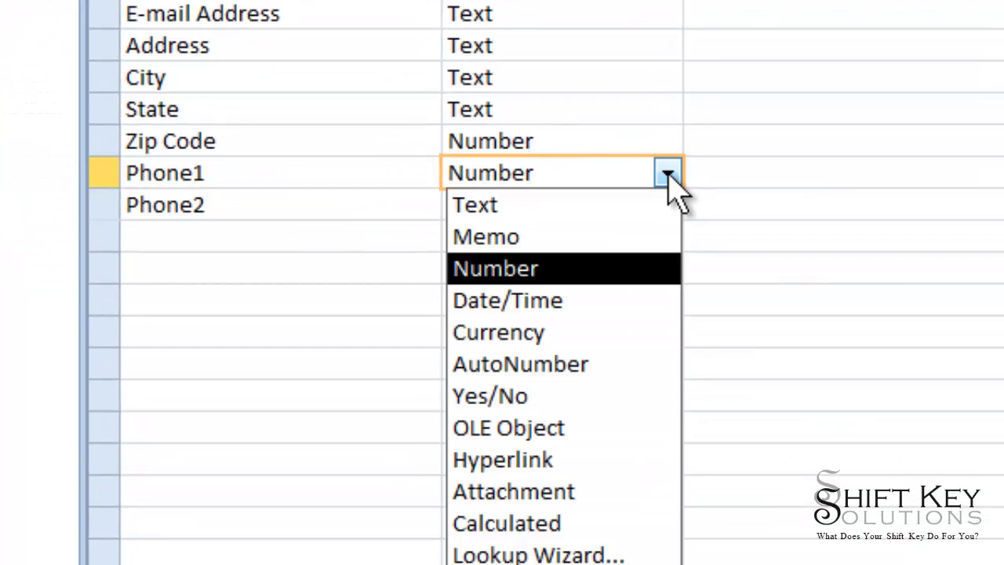
{"action": "left_click", "coordinate": [637, 206]}
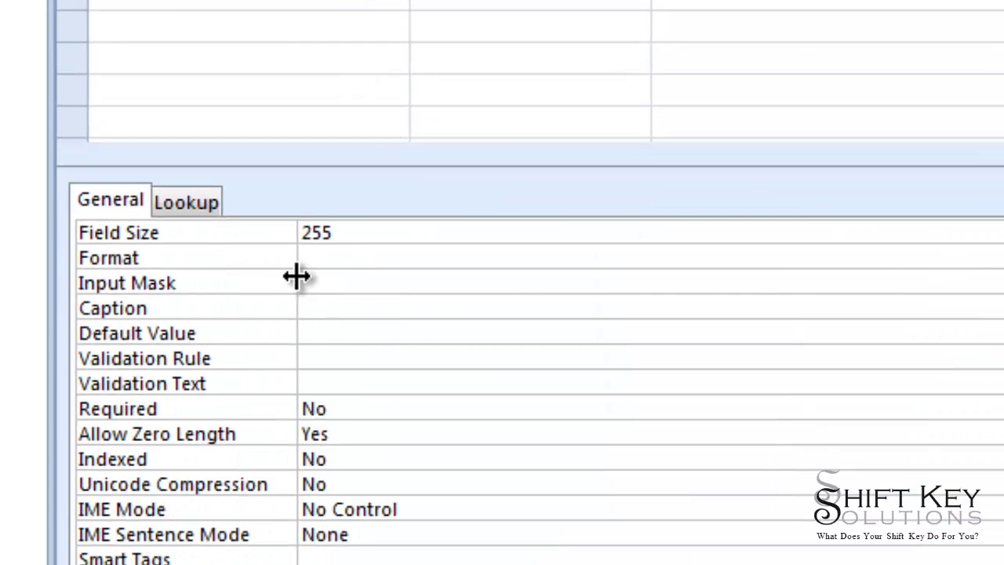
{"action": "left_click", "coordinate": [325, 282]}
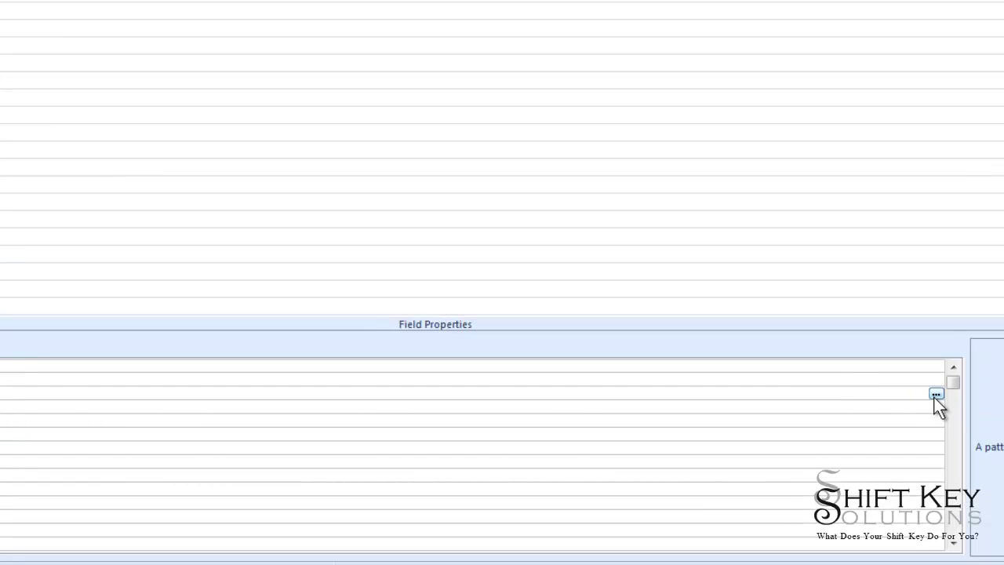
Step: Give Phone1 the Phone Number input mask, storing data with the mask's symbols
{"action": "left_click", "coordinate": [937, 394]}
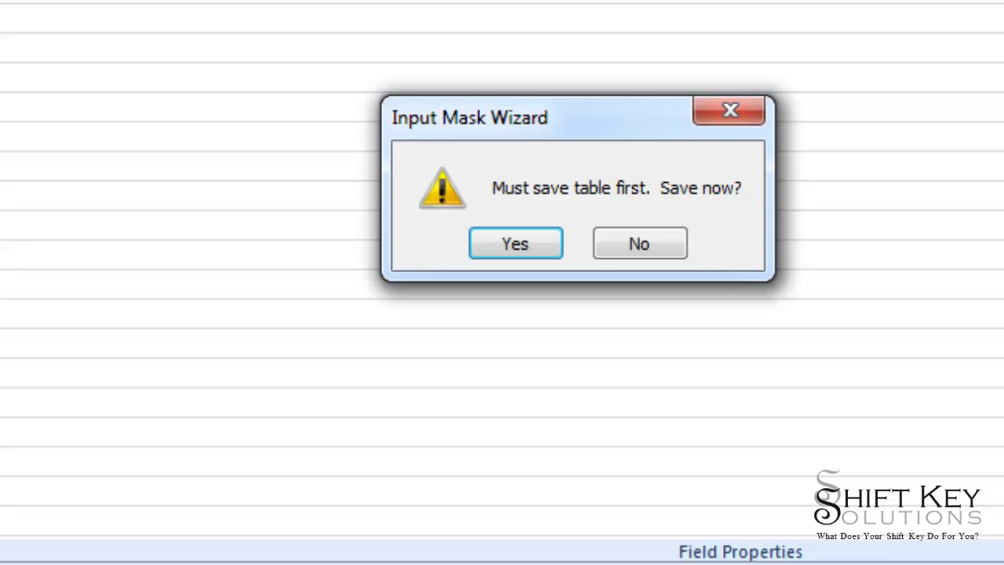
{"action": "left_click", "coordinate": [514, 245]}
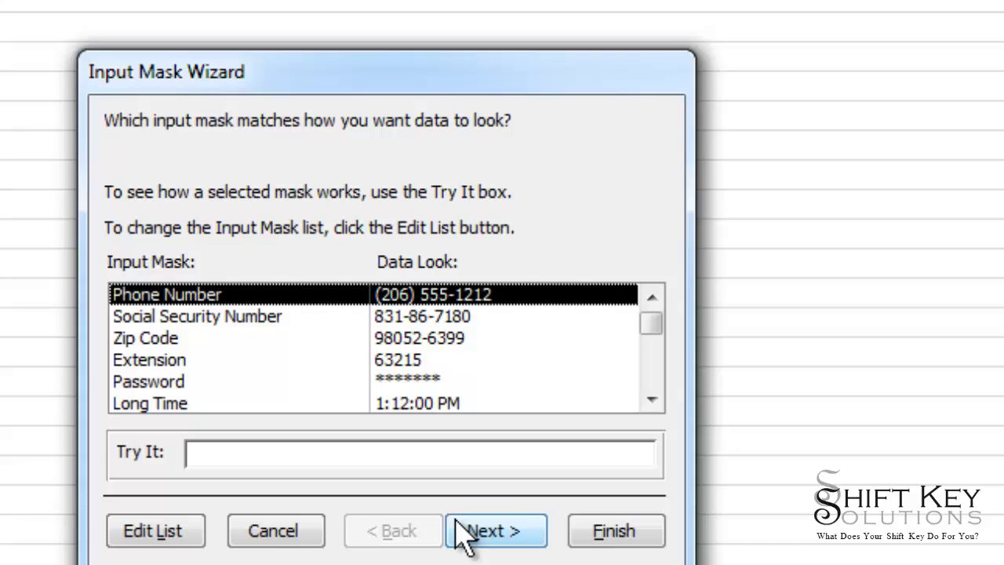
{"action": "left_click", "coordinate": [506, 536]}
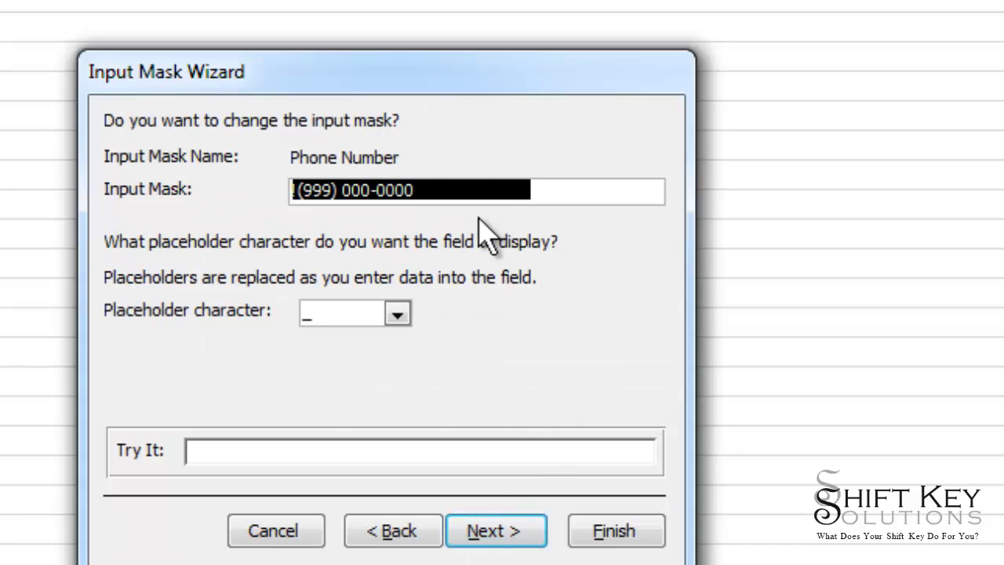
{"action": "left_click", "coordinate": [506, 535]}
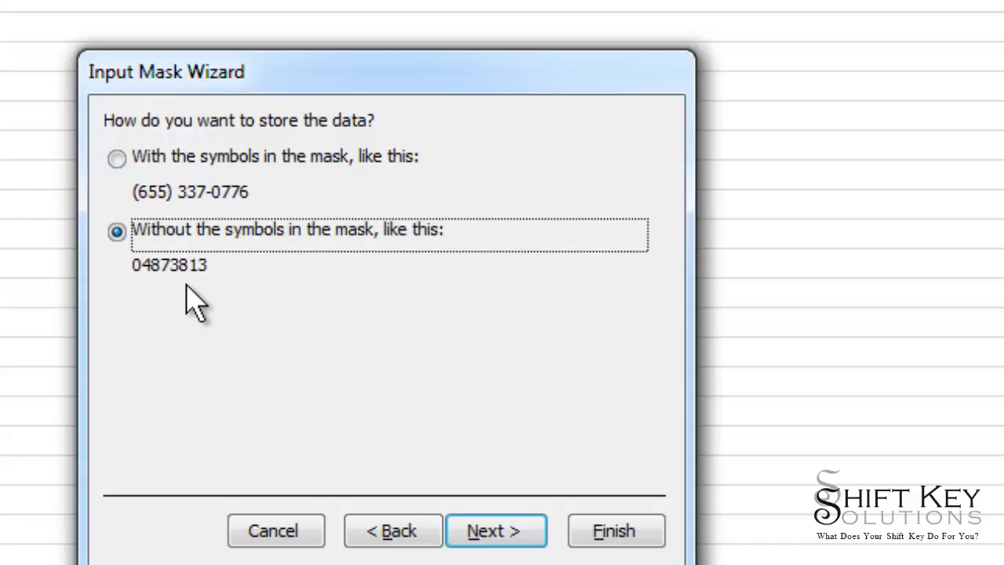
{"action": "left_click", "coordinate": [116, 158]}
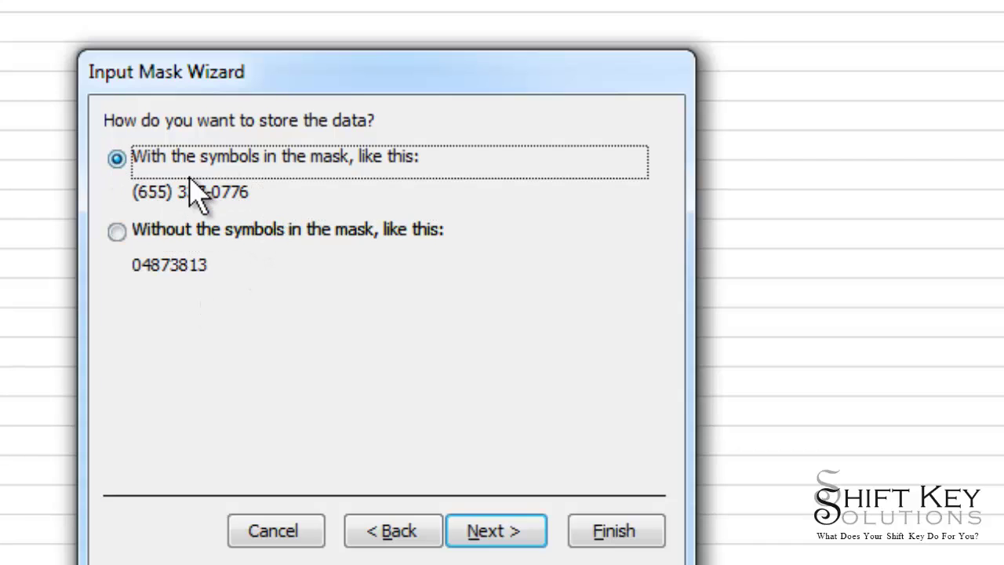
{"action": "left_click", "coordinate": [502, 534]}
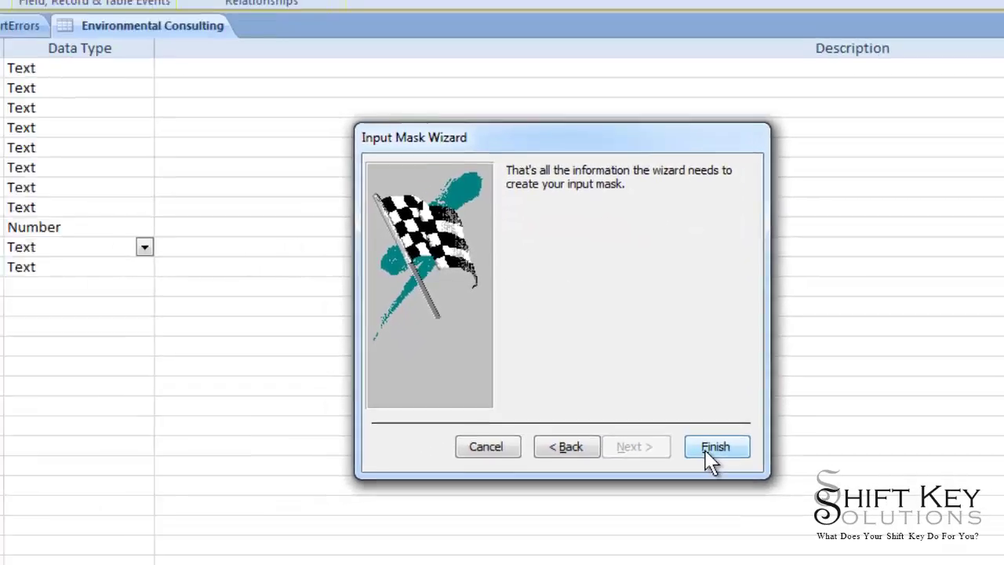
Step: Finish the input mask, save the design, and return to Datasheet view
{"action": "left_click", "coordinate": [706, 454]}
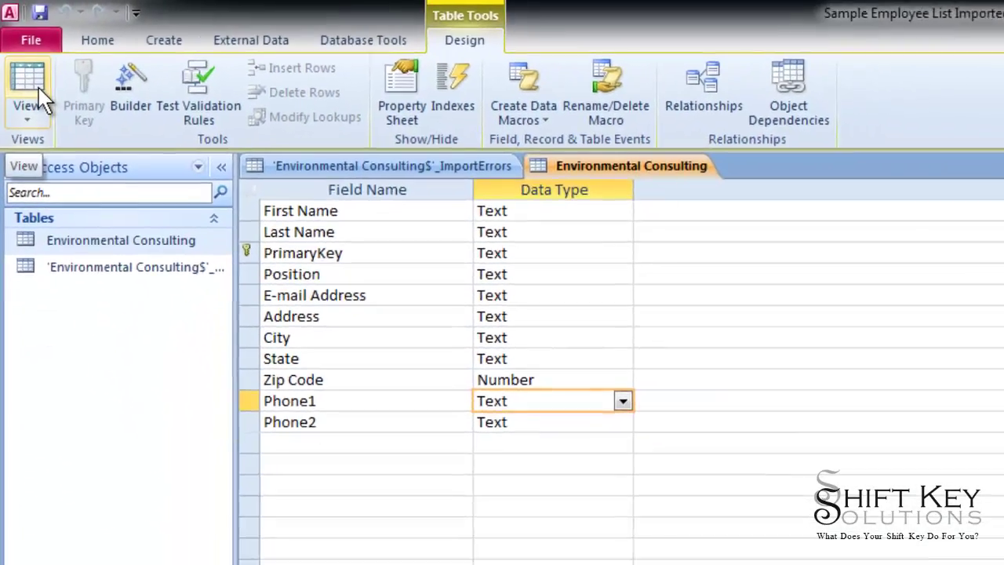
{"action": "left_click", "coordinate": [39, 102]}
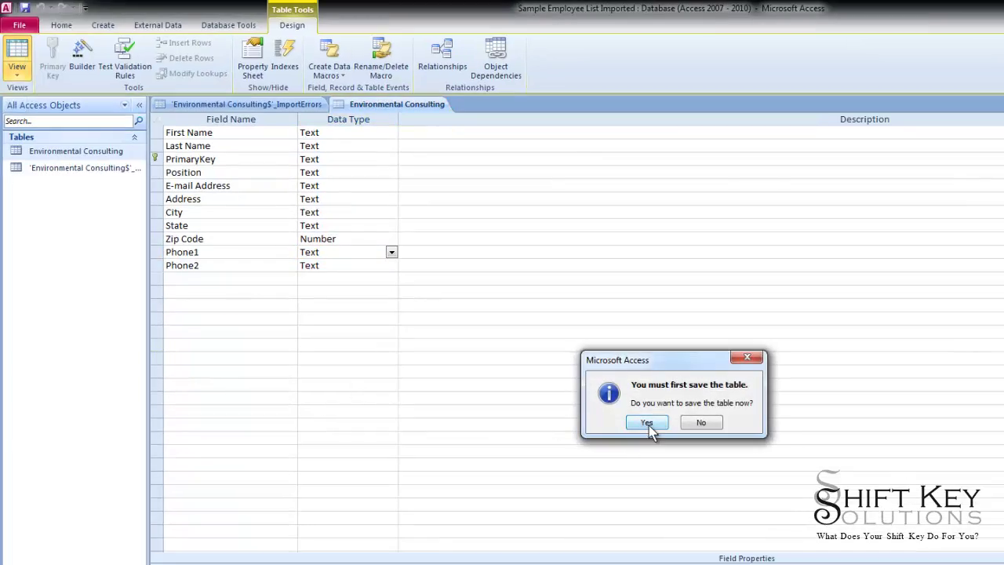
{"action": "left_click", "coordinate": [646, 423]}
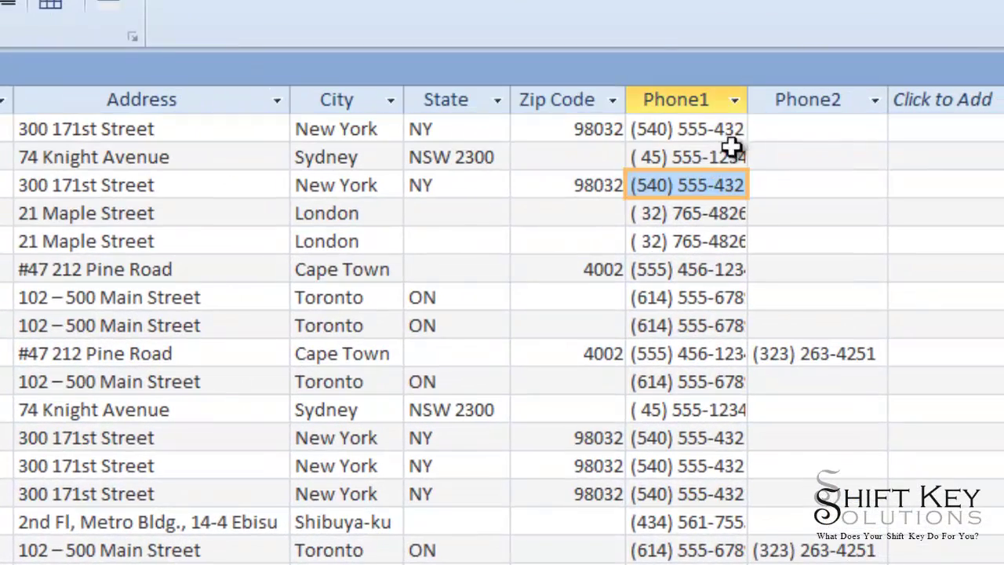
Step: Auto-fit the Phone1 column and check the formatted numbers on the London and Cape Town rows
{"action": "double_click", "coordinate": [749, 100]}
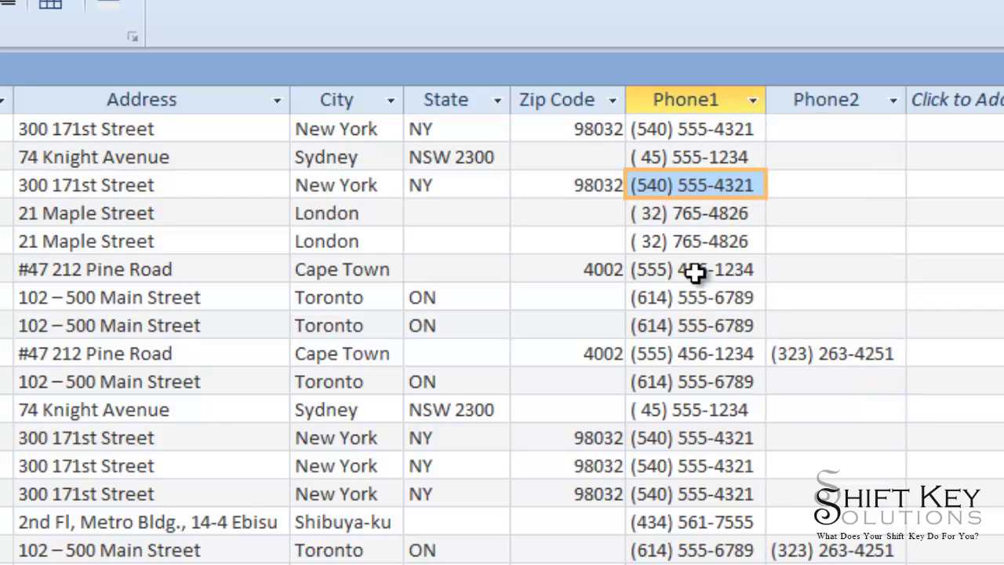
{"action": "left_click", "coordinate": [674, 213]}
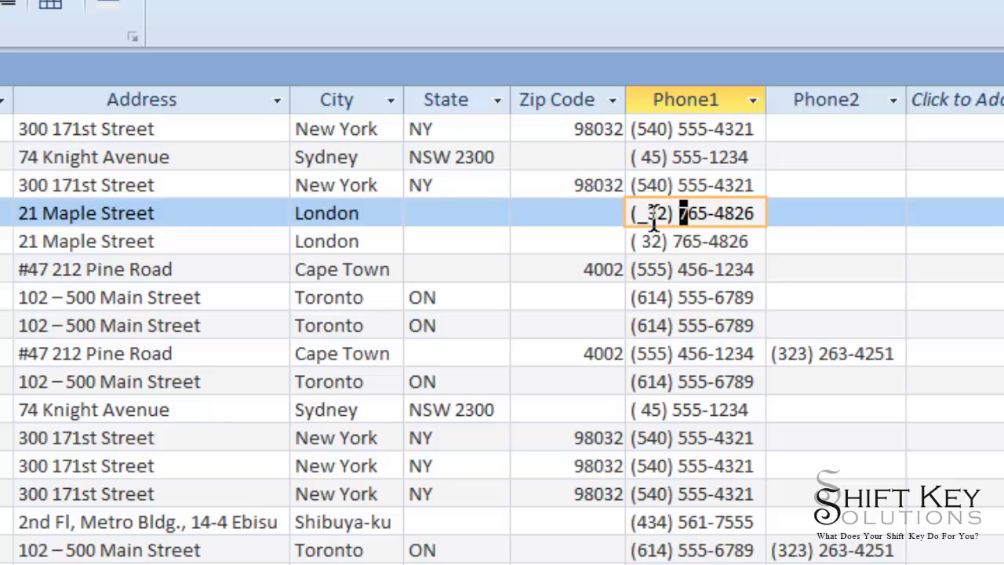
{"action": "left_click", "coordinate": [691, 242]}
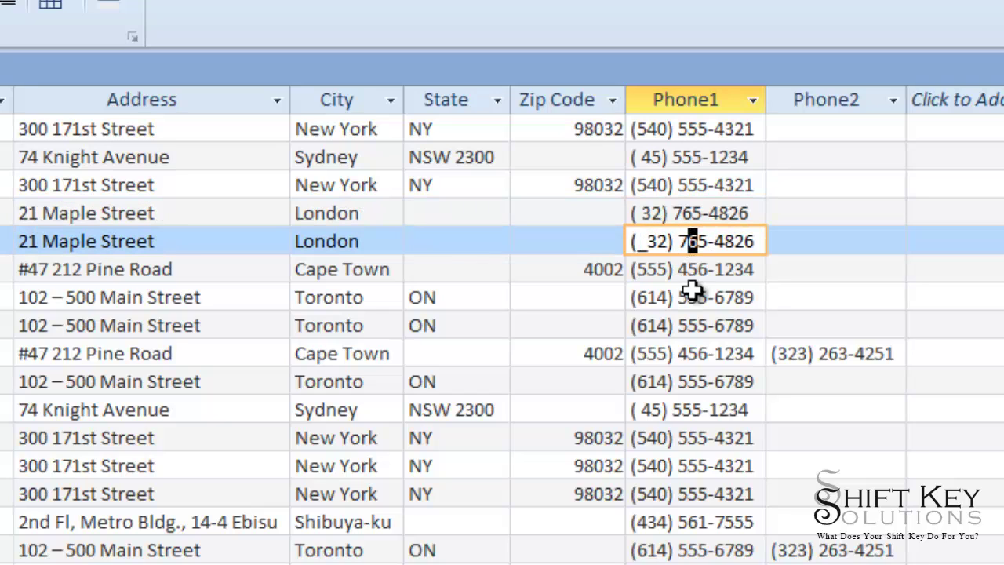
{"action": "left_click", "coordinate": [681, 270]}
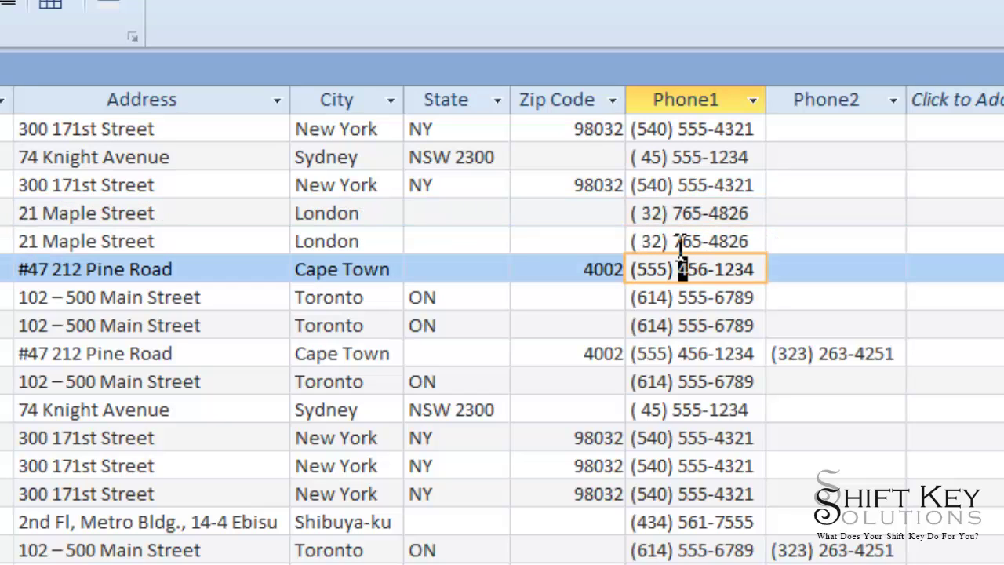